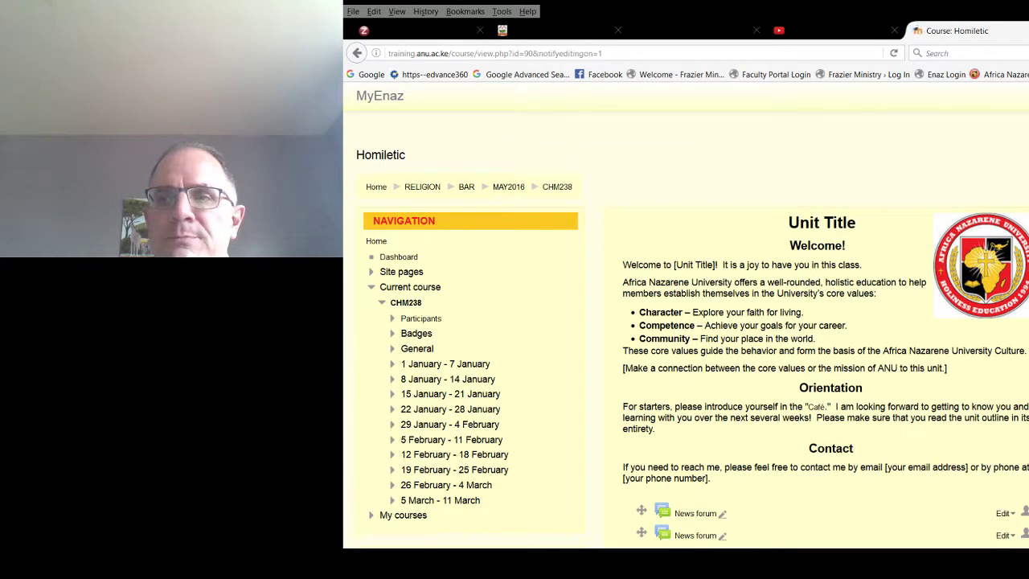
Add a new Forum activity to the 1 January - 7 January section of the course.
{"action": "scroll", "coordinate": [696, 330], "scroll_direction": "down", "scroll_amount": 2}
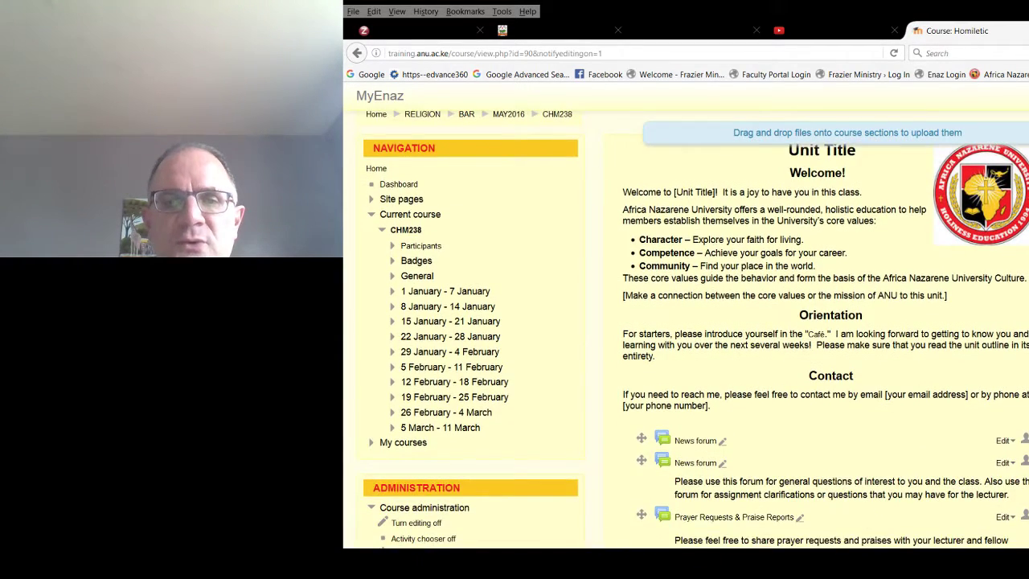
{"action": "scroll", "coordinate": [697, 330], "scroll_direction": "down", "scroll_amount": 6}
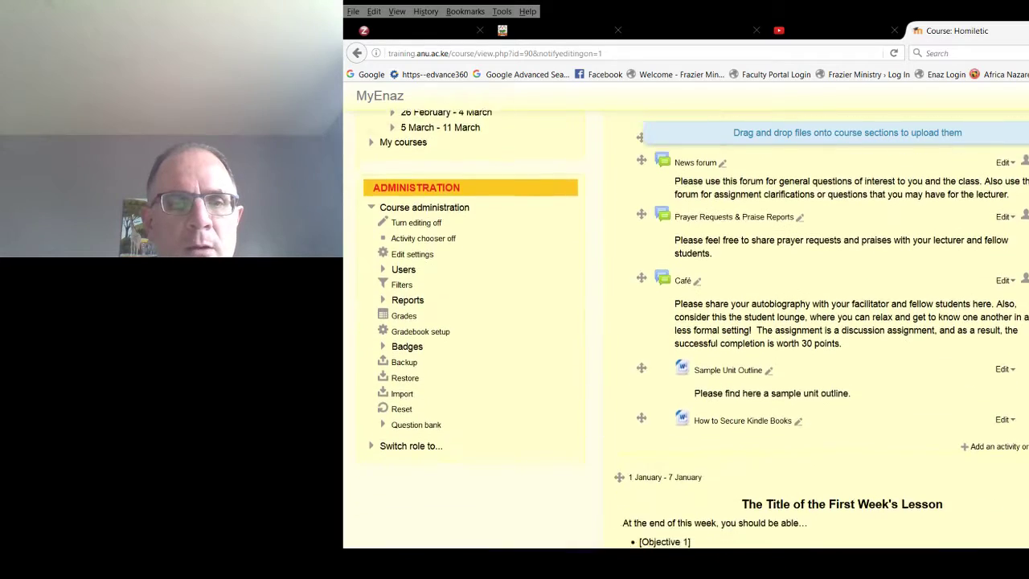
{"action": "scroll", "coordinate": [697, 329], "scroll_direction": "down", "scroll_amount": 4}
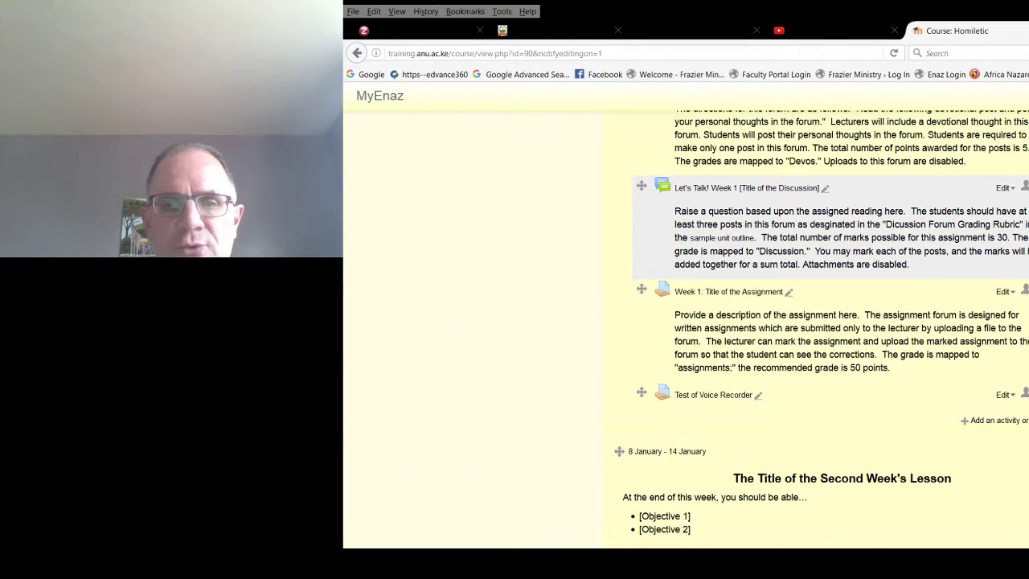
{"action": "left_click", "coordinate": [997, 424]}
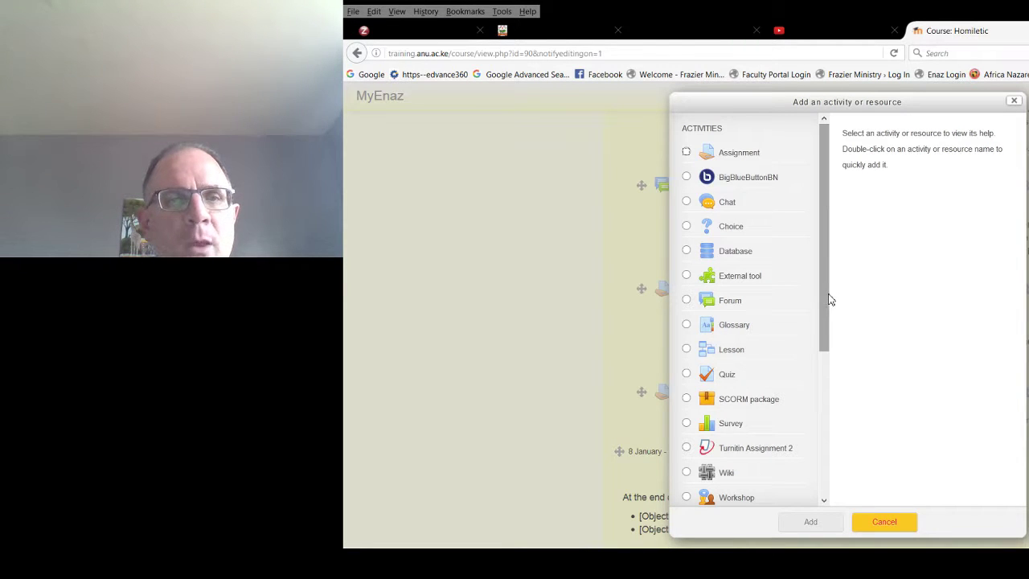
{"action": "left_click", "coordinate": [687, 302]}
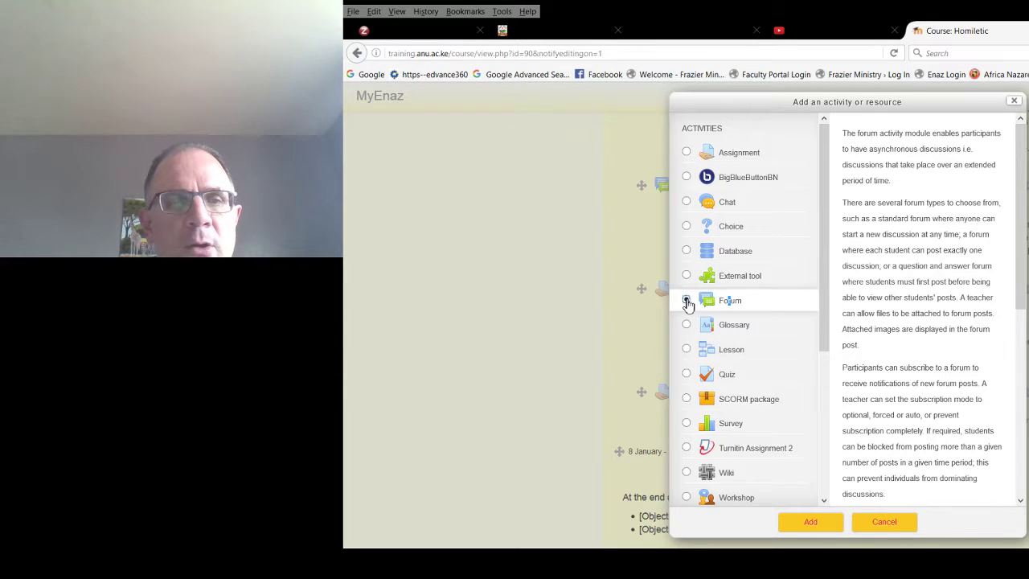
{"action": "left_click", "coordinate": [810, 523]}
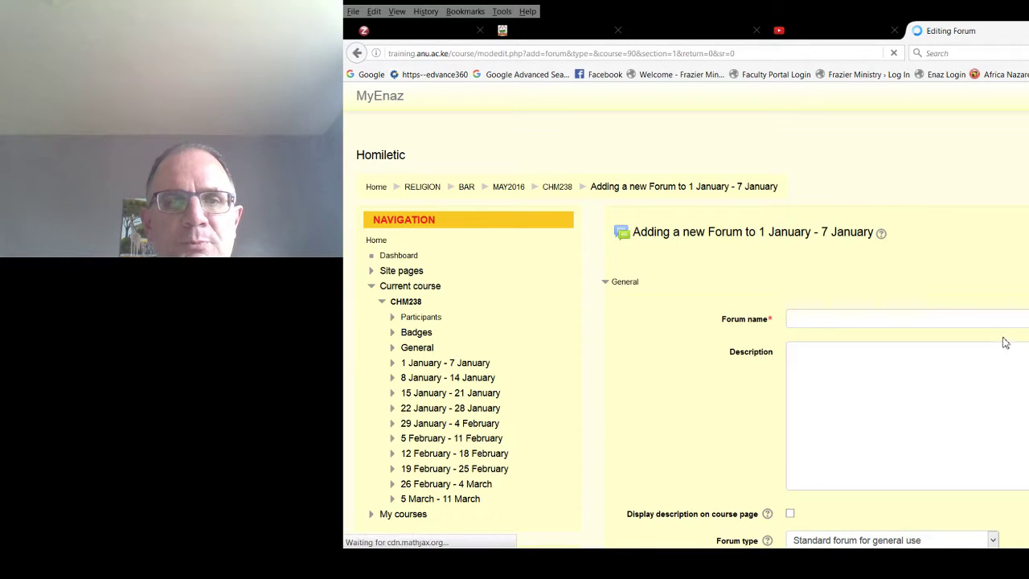
Name the new forum "Sample".
{"action": "left_click", "coordinate": [858, 324]}
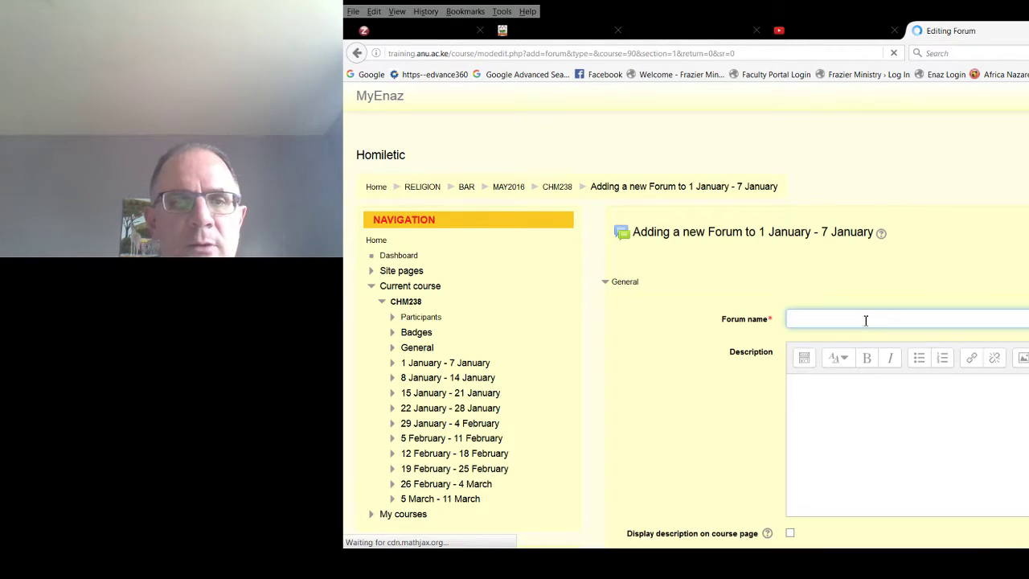
{"action": "type", "text": "sAM"}
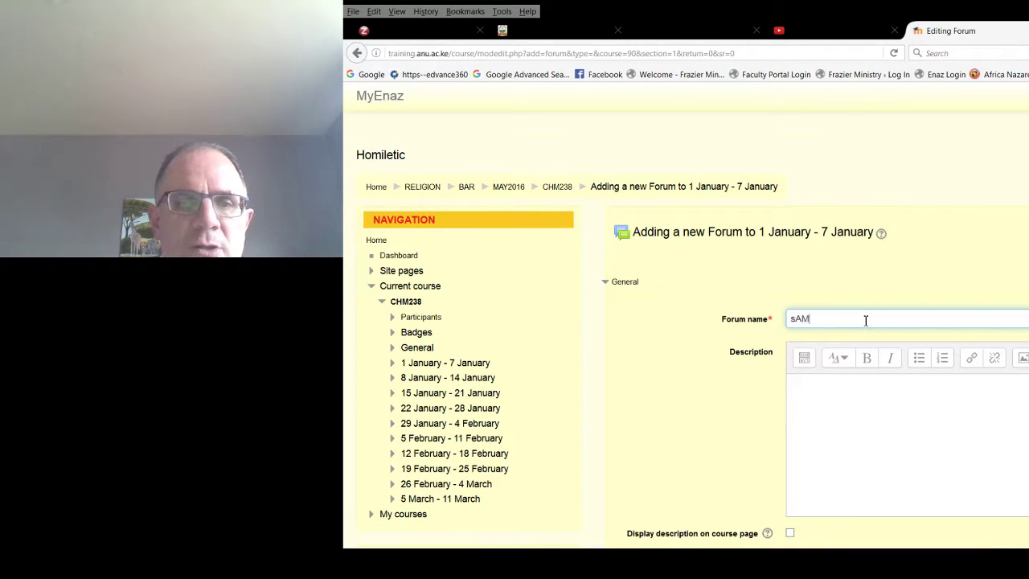
{"action": "key", "text": "BackSpace"}
{"action": "key", "text": "BackSpace"}
{"action": "key", "text": "BackSpace"}
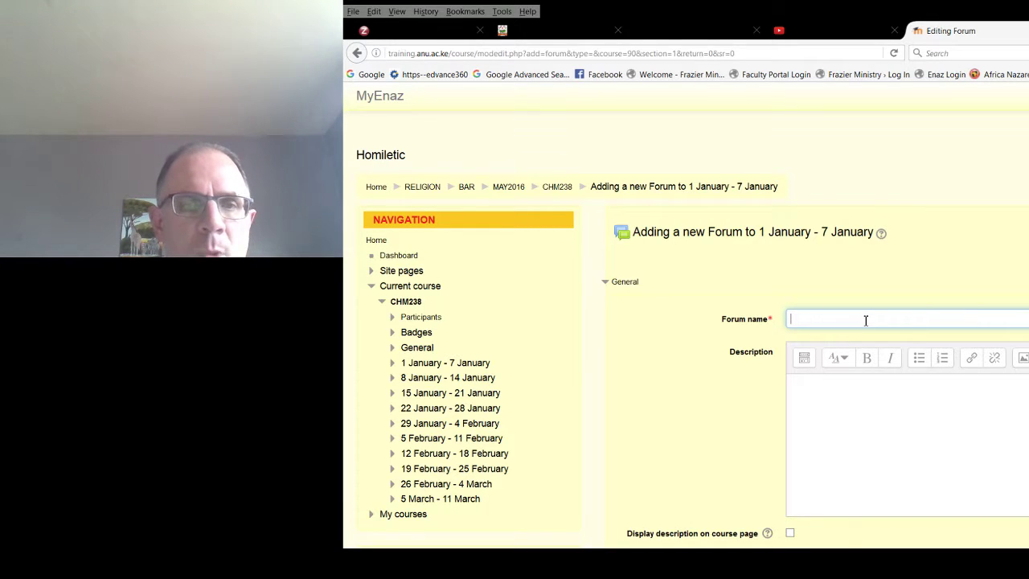
{"action": "type", "text": "Sample"}
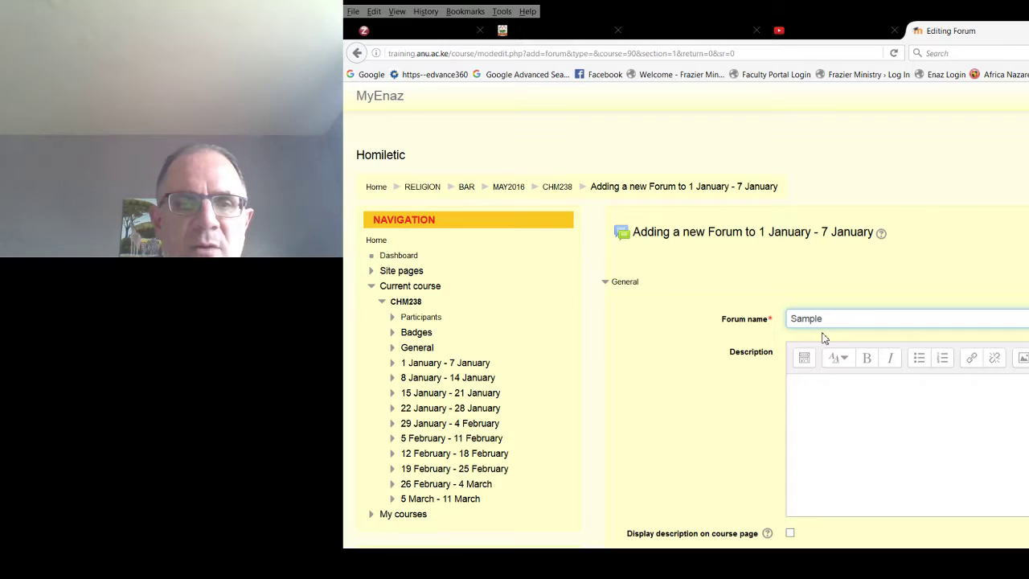
Enter the forum description "What do you think of my sample discussion forum?".
{"action": "left_click", "coordinate": [823, 387]}
{"action": "type", "text": "Wha"}
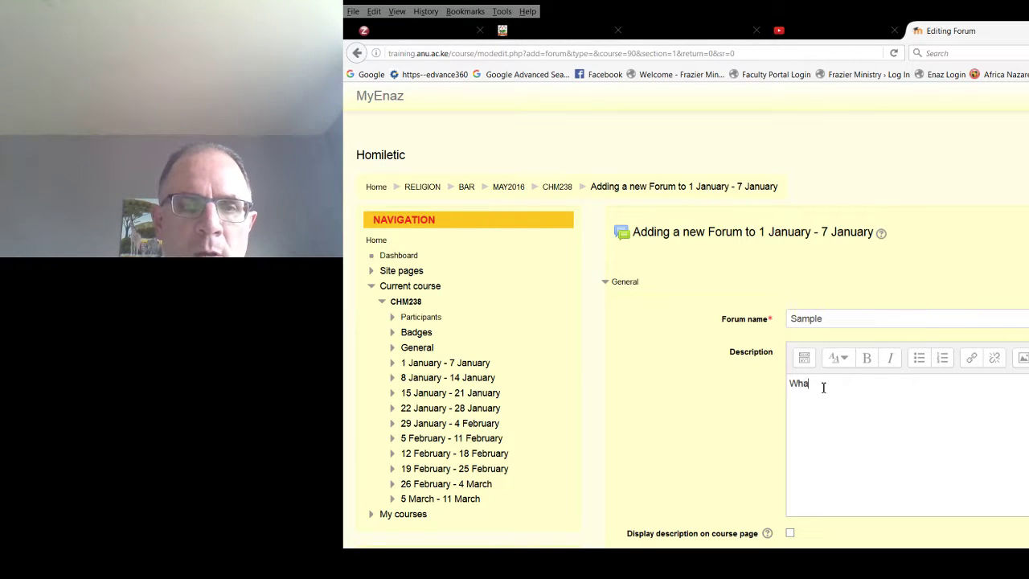
{"action": "type", "text": "t do you th"}
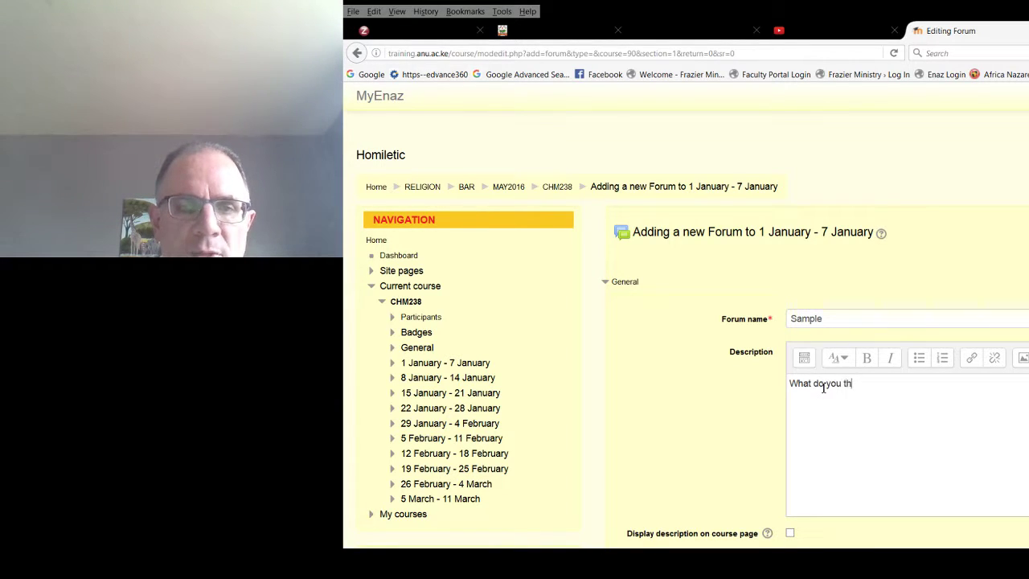
{"action": "type", "text": "ink of my"}
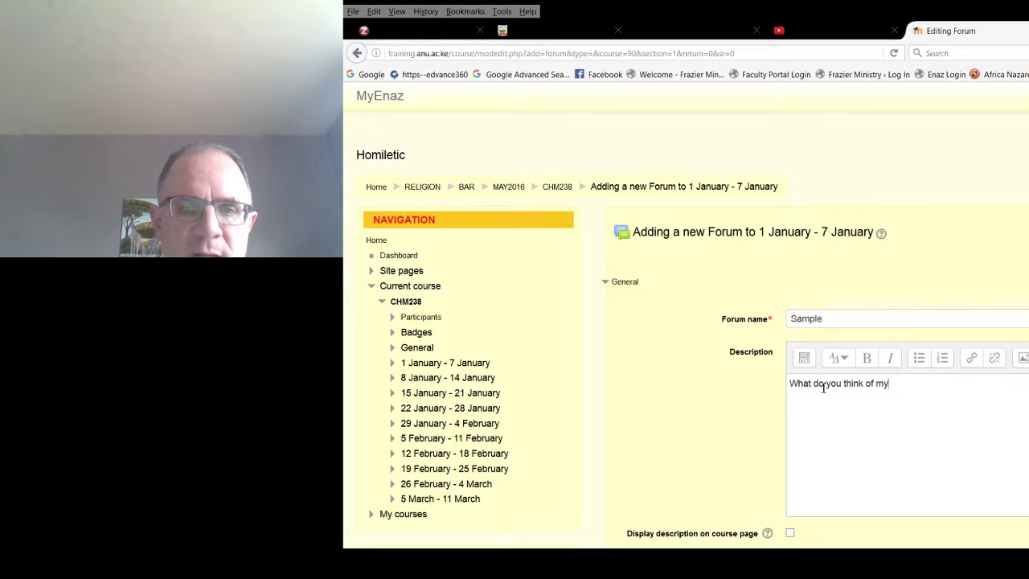
{"action": "type", "text": " sample di"}
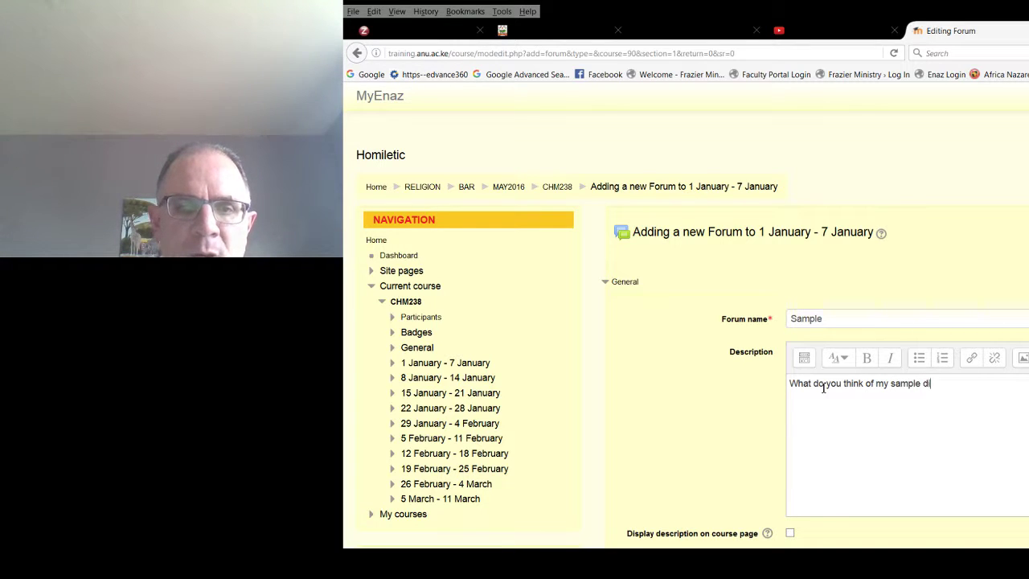
{"action": "type", "text": "scussion forum?"}
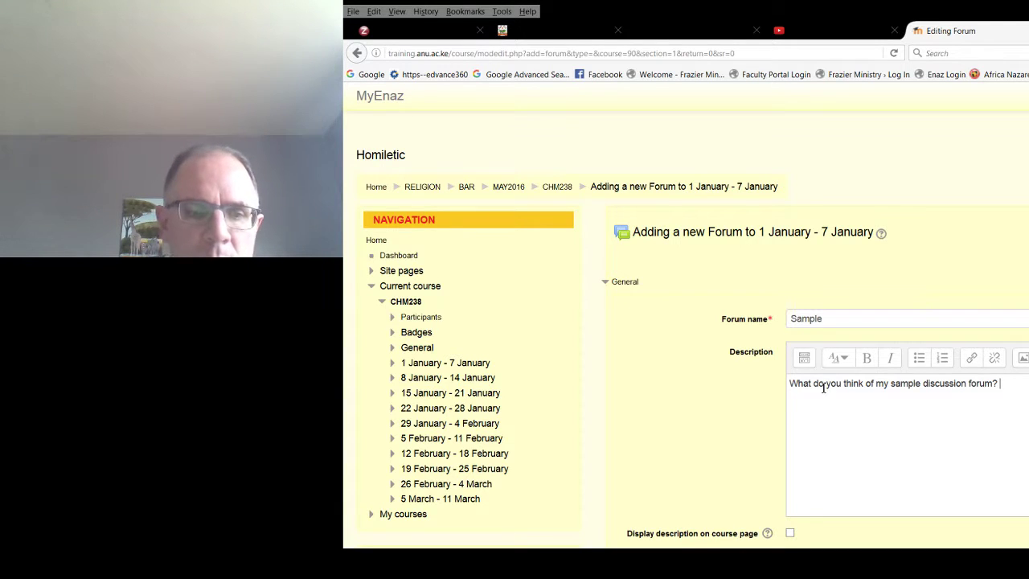
Enable displaying the description on the course page and set the forum type to "A single simple discussion".
{"action": "scroll", "coordinate": [824, 388], "scroll_direction": "down", "scroll_amount": 3}
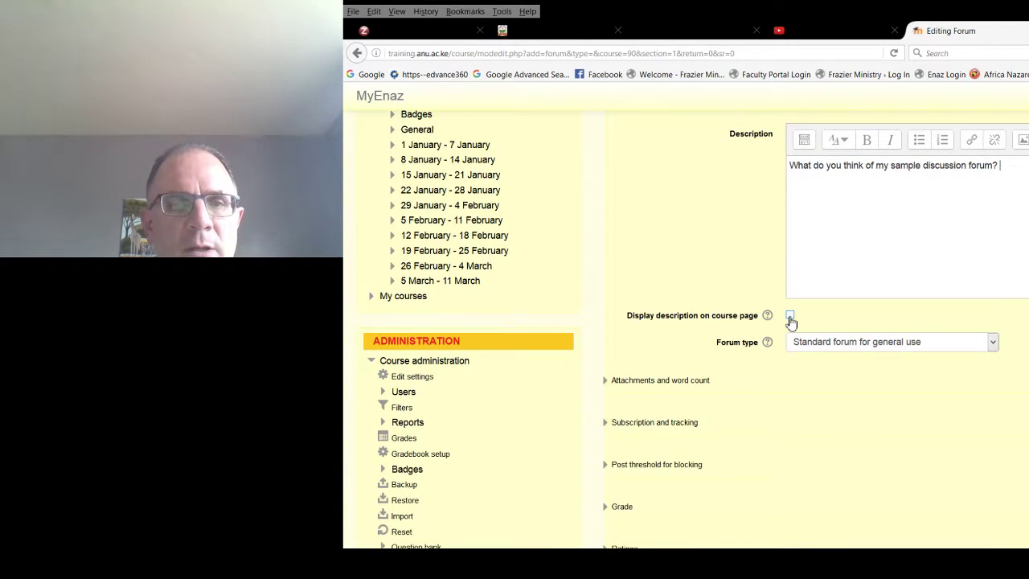
{"action": "left_click", "coordinate": [790, 318]}
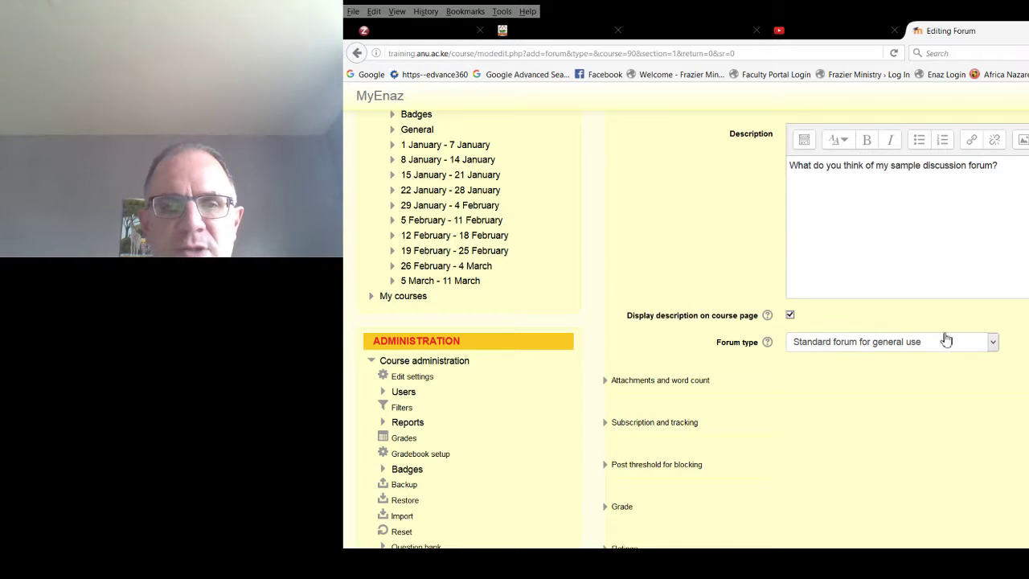
{"action": "left_click", "coordinate": [994, 343]}
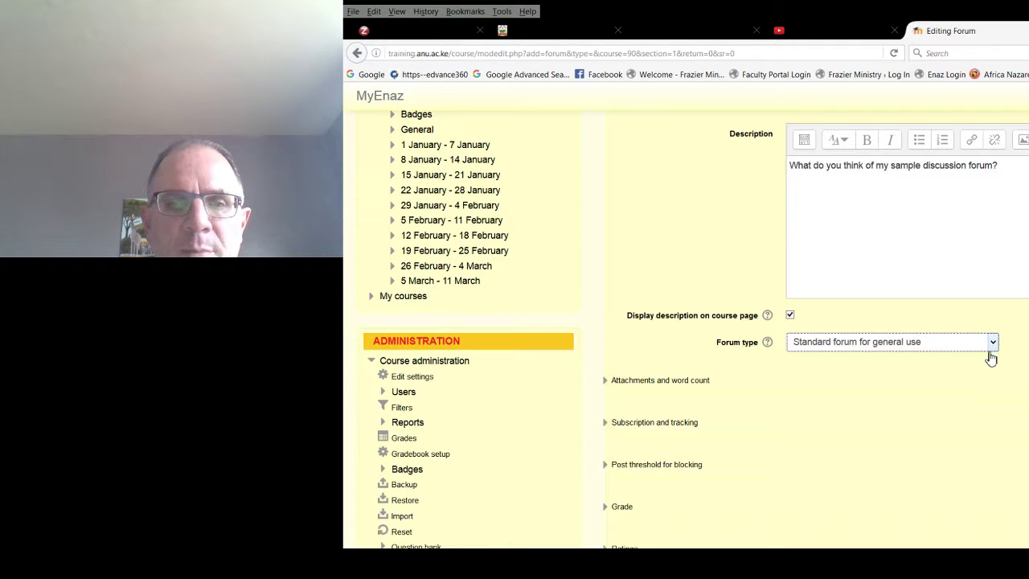
{"action": "left_click", "coordinate": [887, 365]}
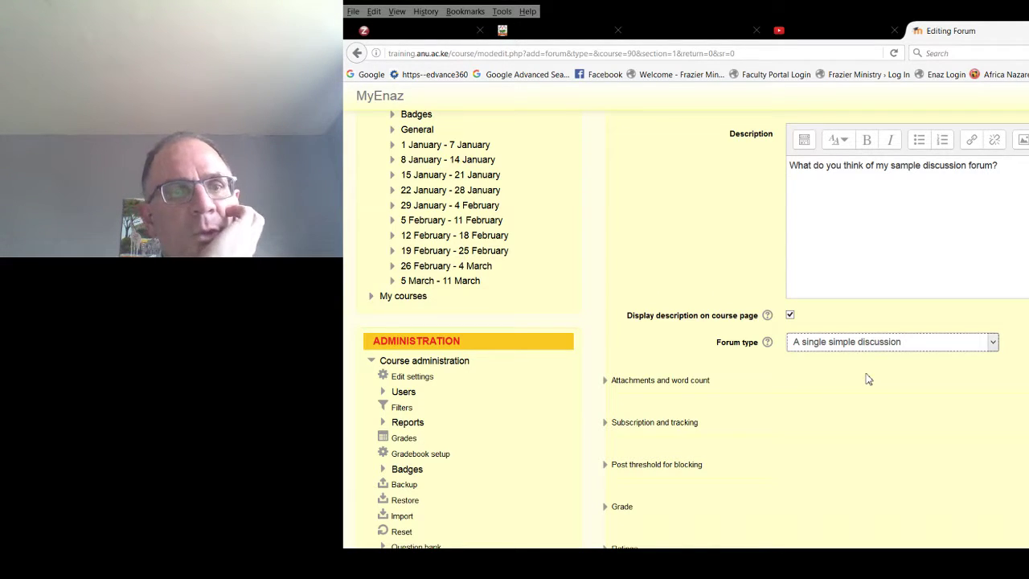
Set the forum's maximum number of attachments to 0.
{"action": "left_click", "coordinate": [616, 381]}
{"action": "scroll", "coordinate": [875, 372], "scroll_direction": "down", "scroll_amount": 3}
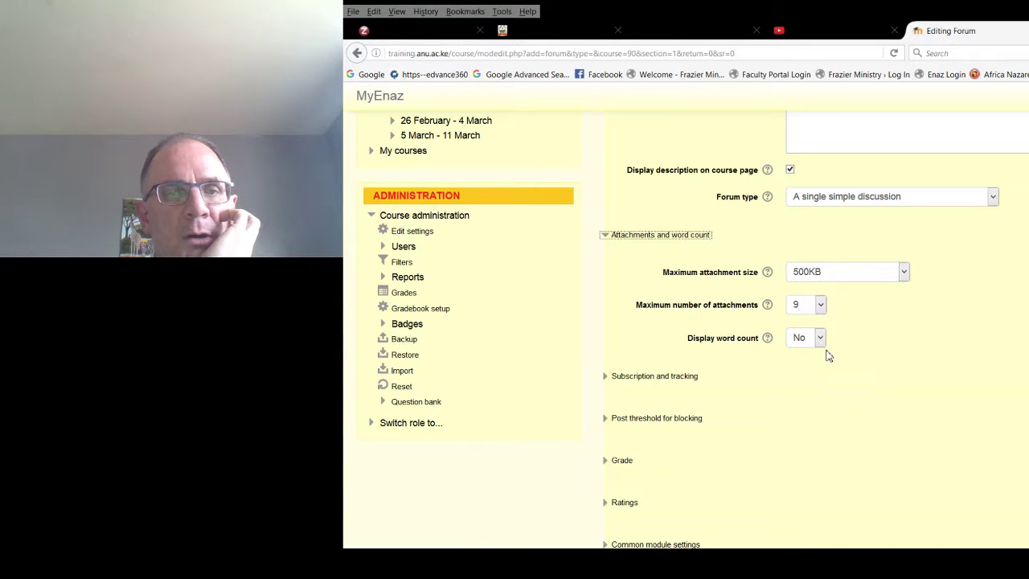
{"action": "left_click", "coordinate": [820, 310]}
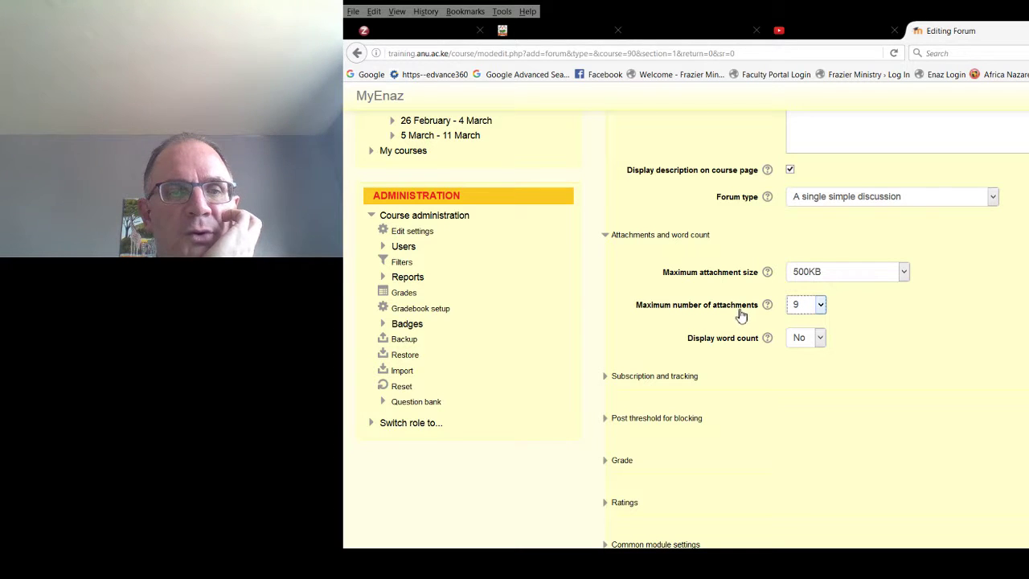
{"action": "left_click", "coordinate": [817, 323]}
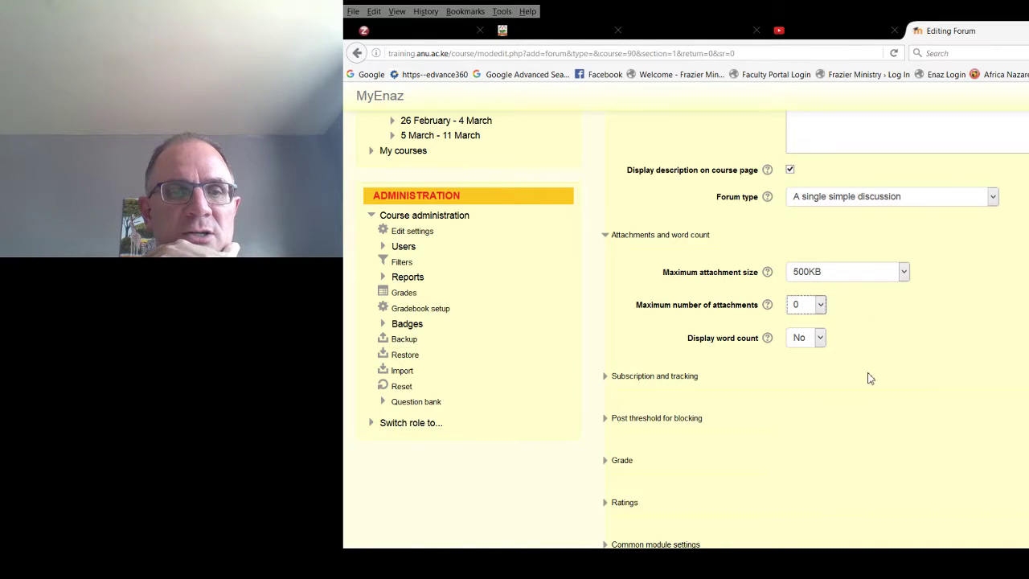
Review the forum's subscription and tracking settings and its post threshold for blocking settings.
{"action": "left_click", "coordinate": [648, 377]}
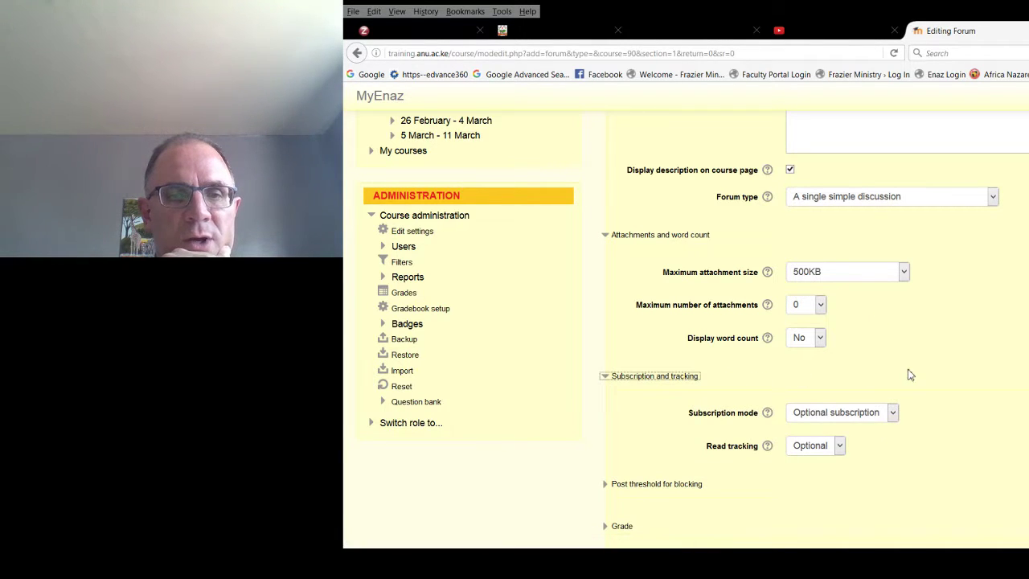
{"action": "scroll", "coordinate": [909, 395], "scroll_direction": "down", "scroll_amount": 3}
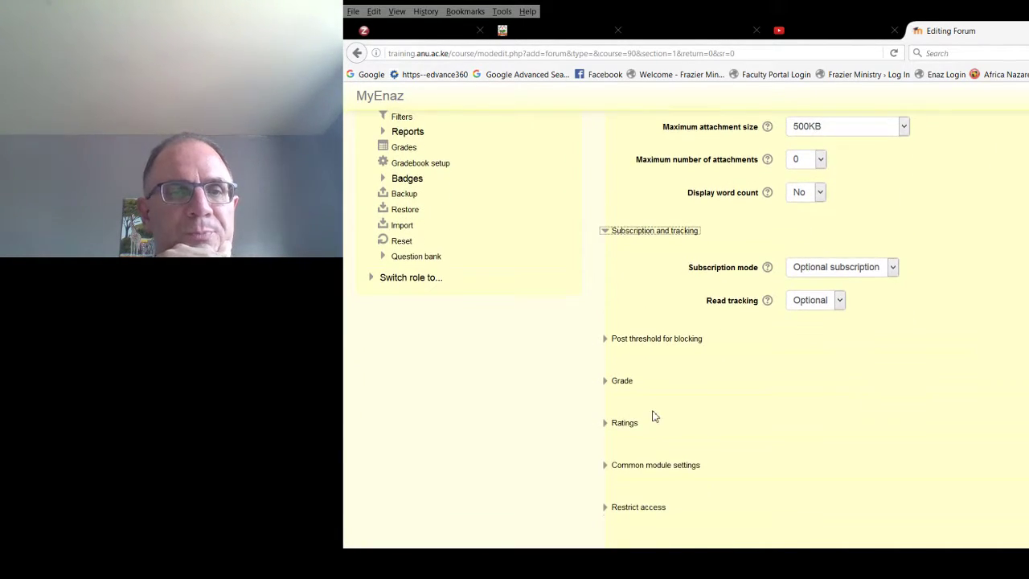
{"action": "left_click", "coordinate": [663, 344]}
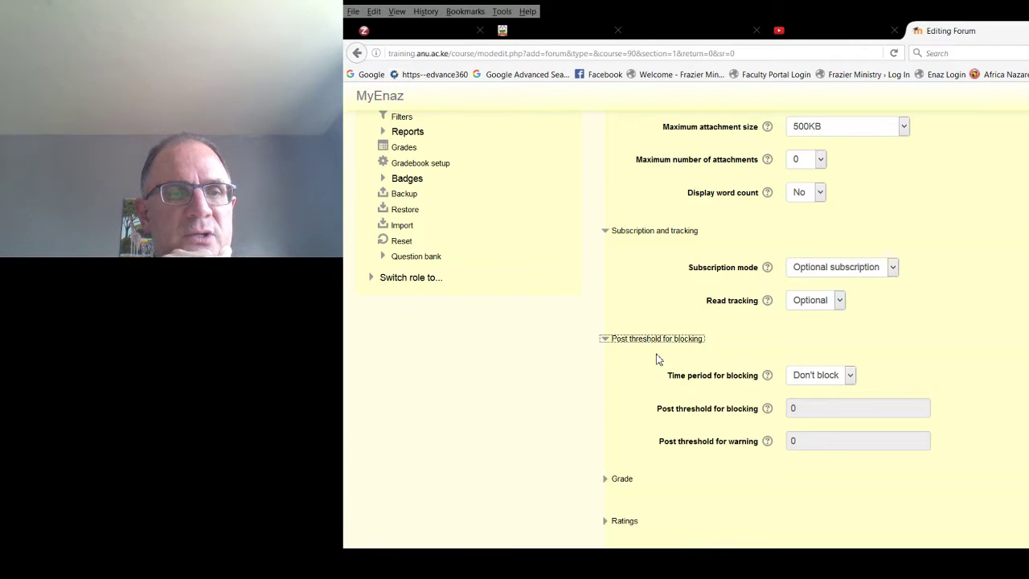
Set the forum's grade category to Discussion.
{"action": "left_click", "coordinate": [618, 483]}
{"action": "scroll", "coordinate": [697, 455], "scroll_direction": "down", "scroll_amount": 5}
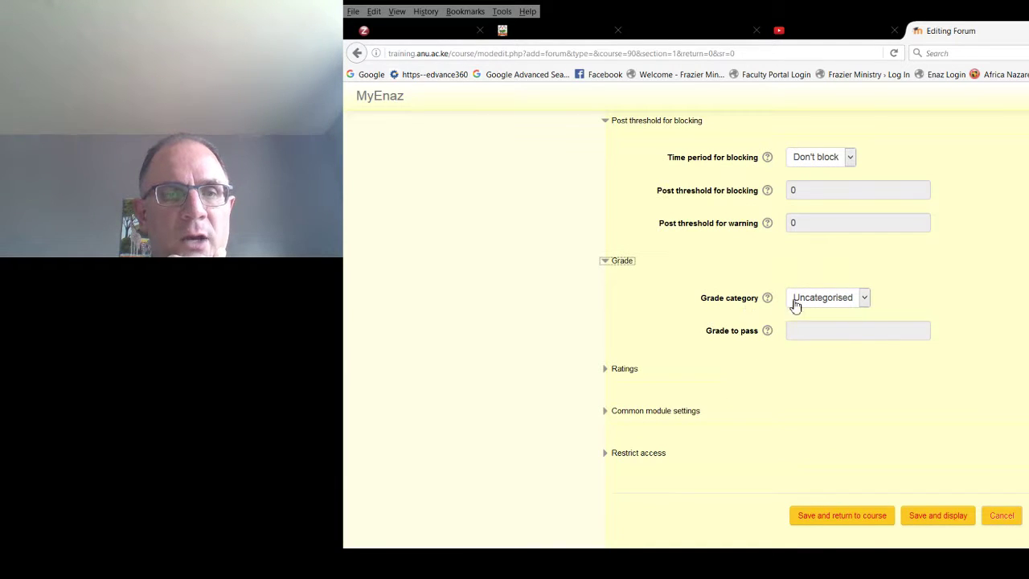
{"action": "left_click", "coordinate": [865, 300]}
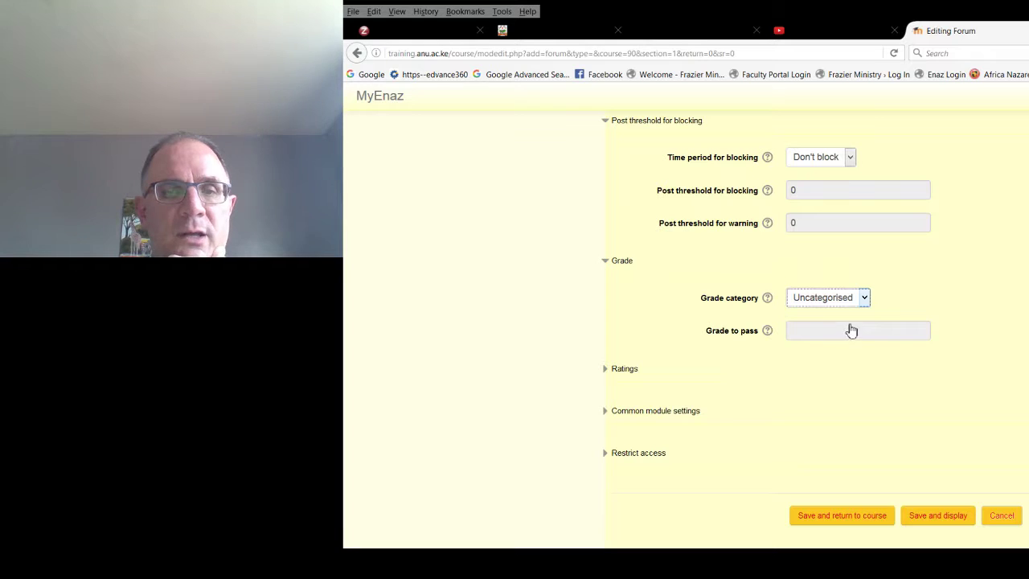
{"action": "key", "text": "Down"}
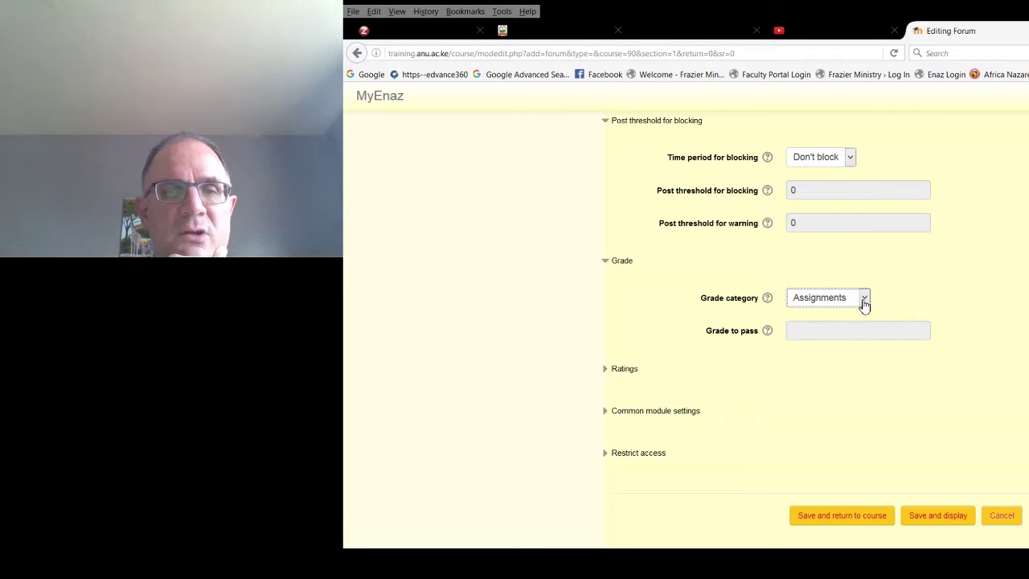
{"action": "key", "text": "Down"}
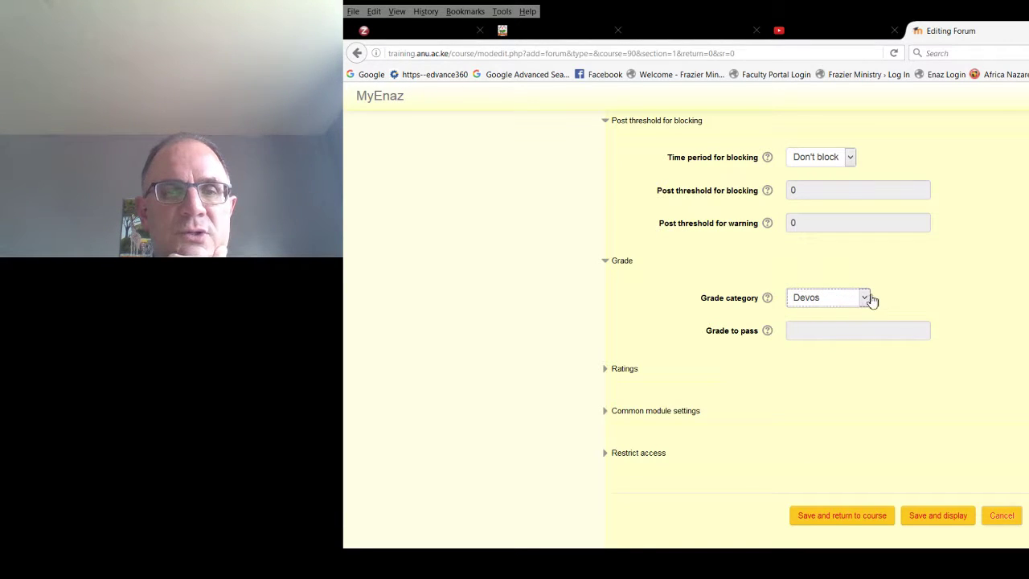
{"action": "key", "text": "Down"}
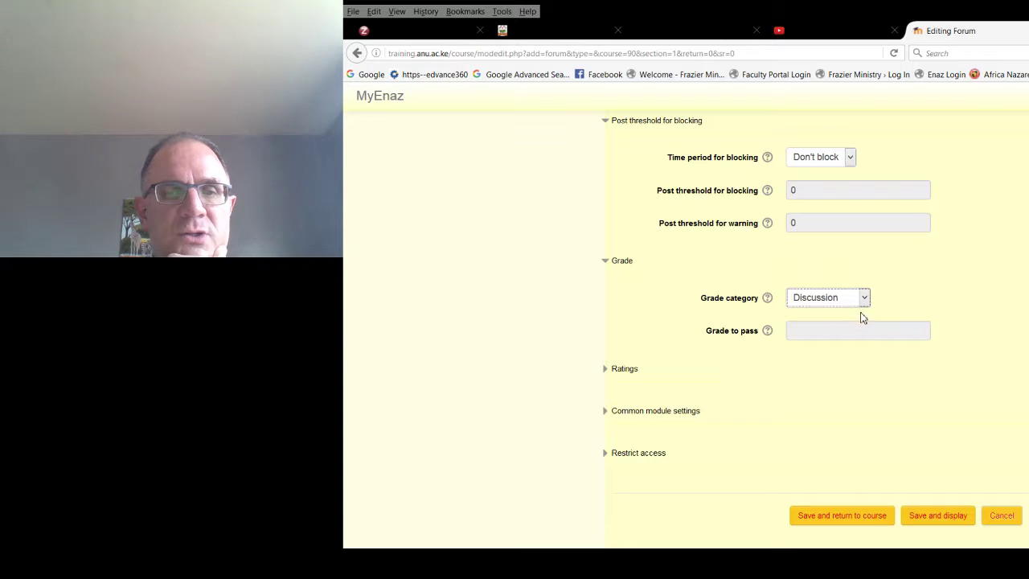
{"action": "key", "text": "Down"}
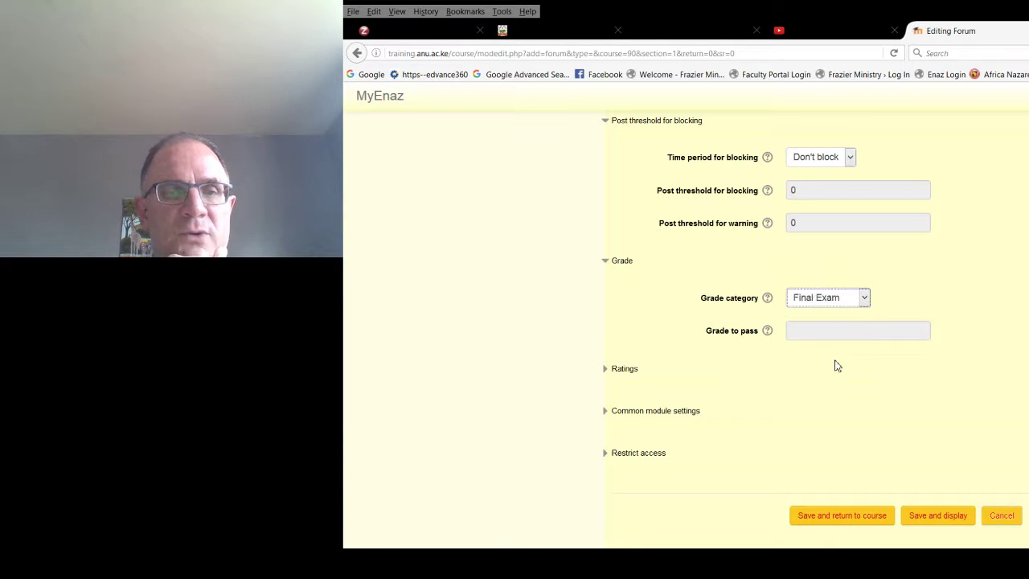
{"action": "key", "text": "Down"}
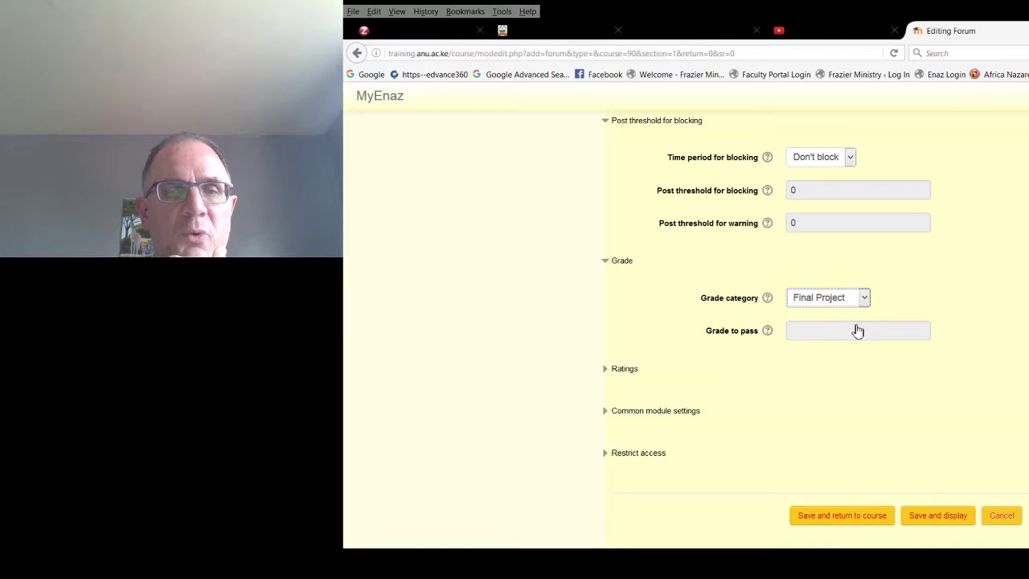
{"action": "key", "text": "Up"}
{"action": "key", "text": "Up"}
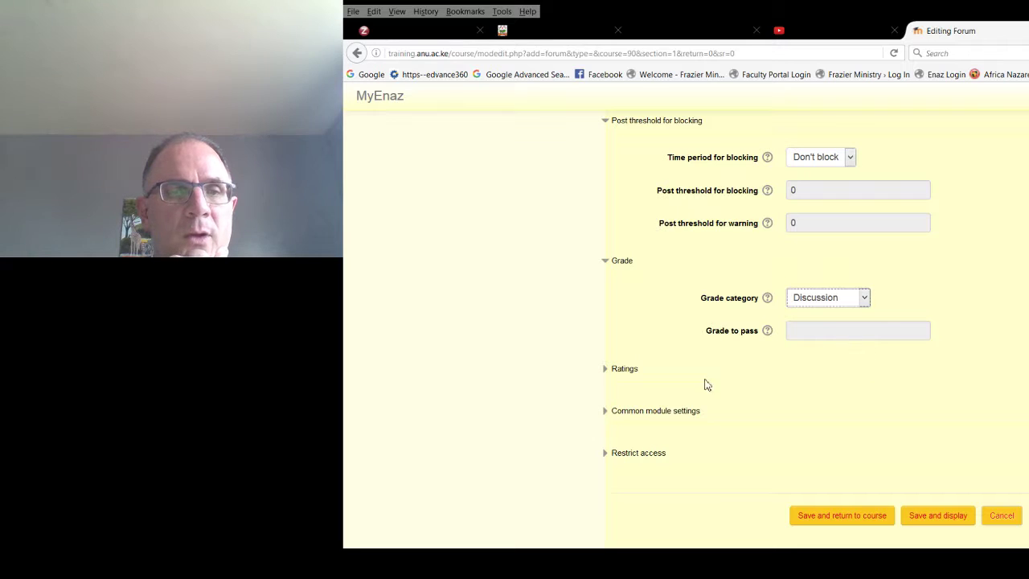
Set the forum's ratings aggregate type to "Sum of ratings".
{"action": "left_click", "coordinate": [618, 371]}
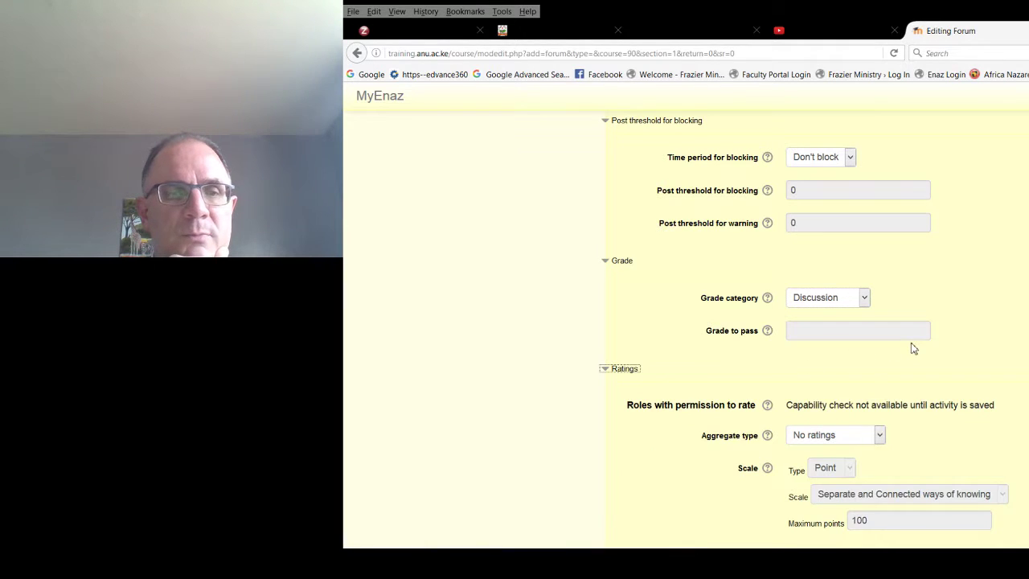
{"action": "scroll", "coordinate": [912, 349], "scroll_direction": "down", "scroll_amount": 3}
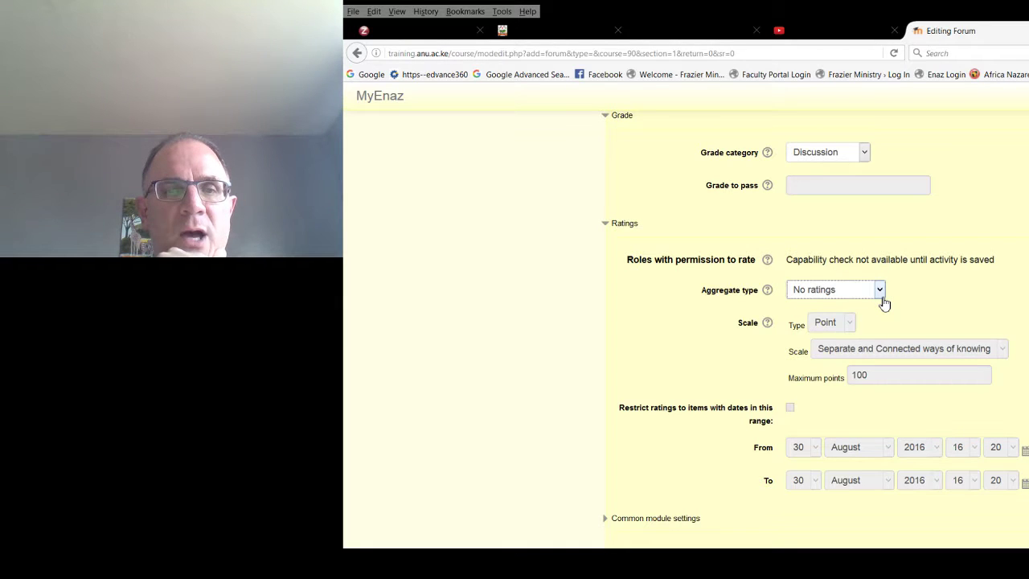
{"action": "left_click", "coordinate": [833, 366]}
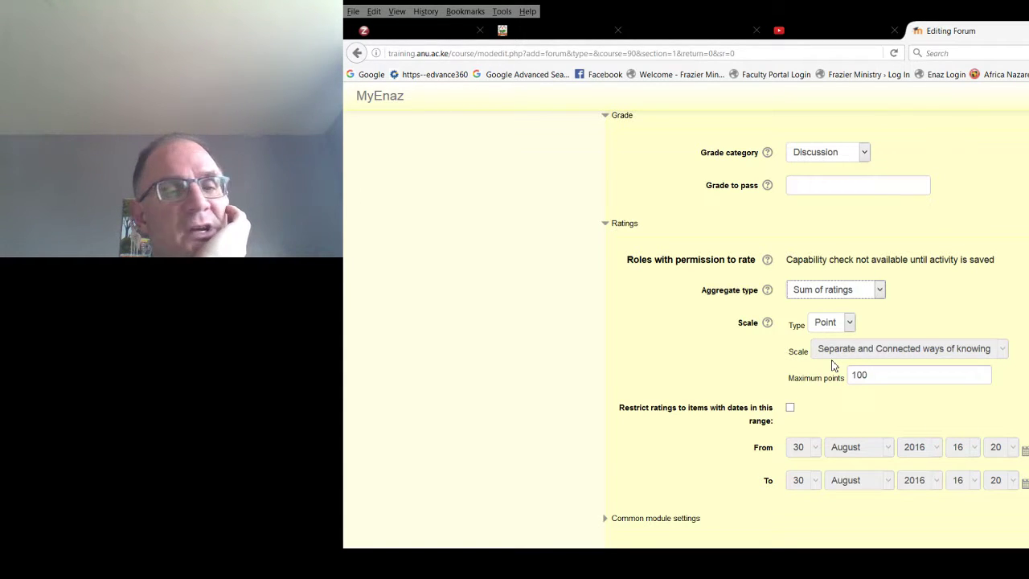
Keep the rating scale type as Point and set the maximum points to 30.
{"action": "left_click", "coordinate": [851, 323]}
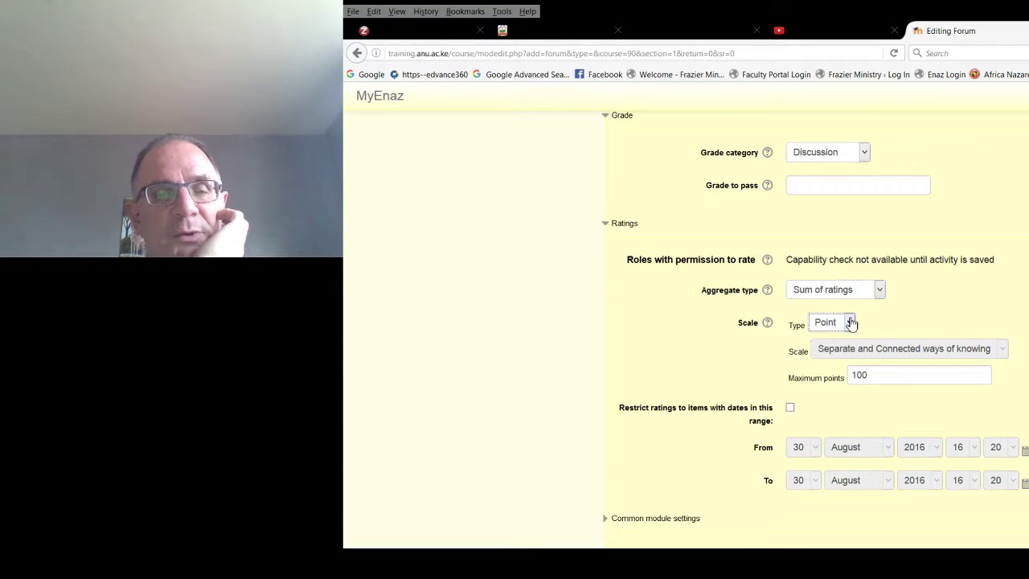
{"action": "left_click", "coordinate": [901, 374]}
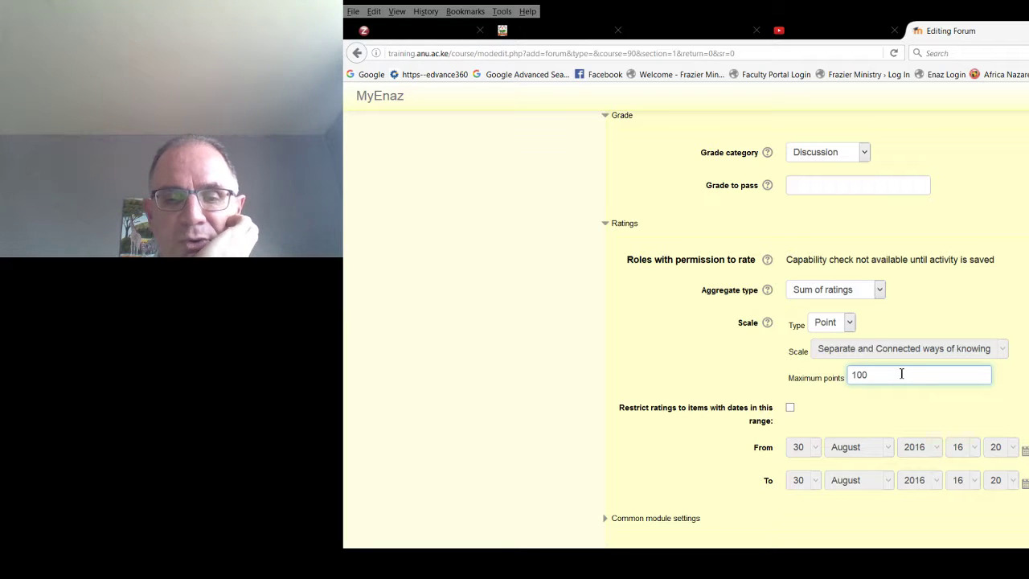
{"action": "key", "text": "BackSpace"}
{"action": "key", "text": "BackSpace"}
{"action": "key", "text": "BackSpace"}
{"action": "type", "text": "30"}
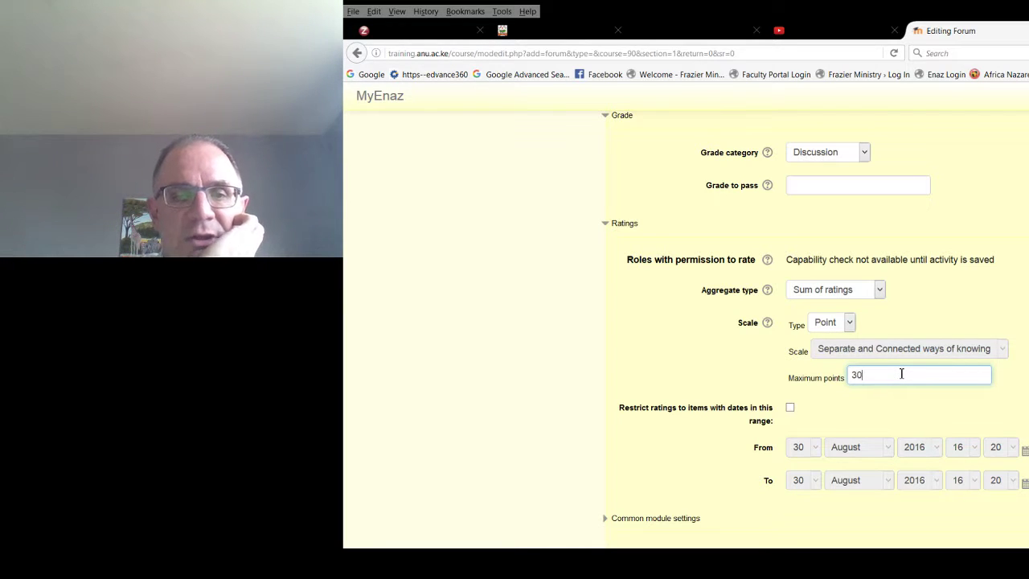
Review the common module and access restriction settings, and save the forum, returning to the course.
{"action": "scroll", "coordinate": [1006, 346], "scroll_direction": "down", "scroll_amount": 3}
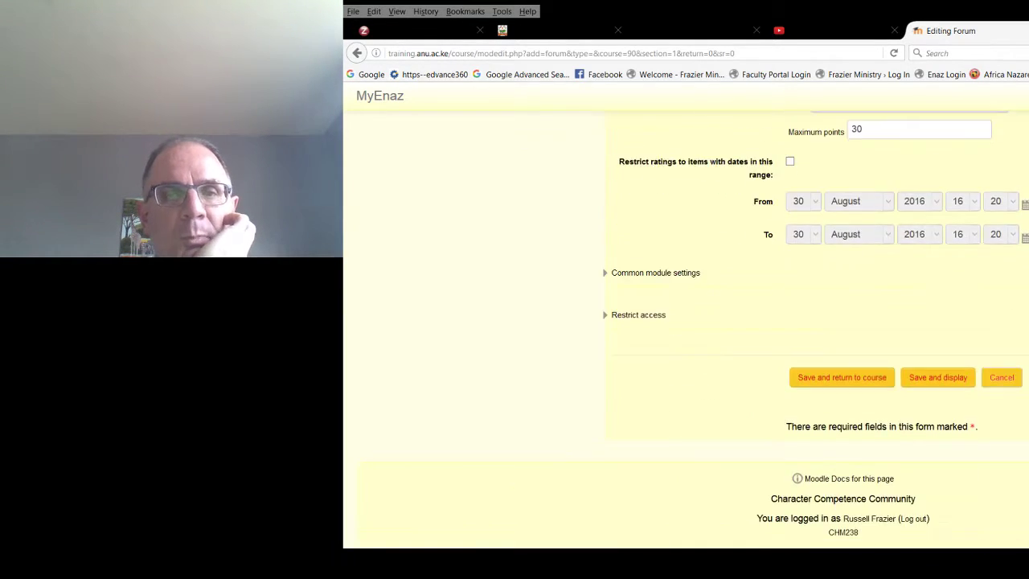
{"action": "left_click", "coordinate": [667, 275]}
{"action": "scroll", "coordinate": [973, 306], "scroll_direction": "down", "scroll_amount": 2}
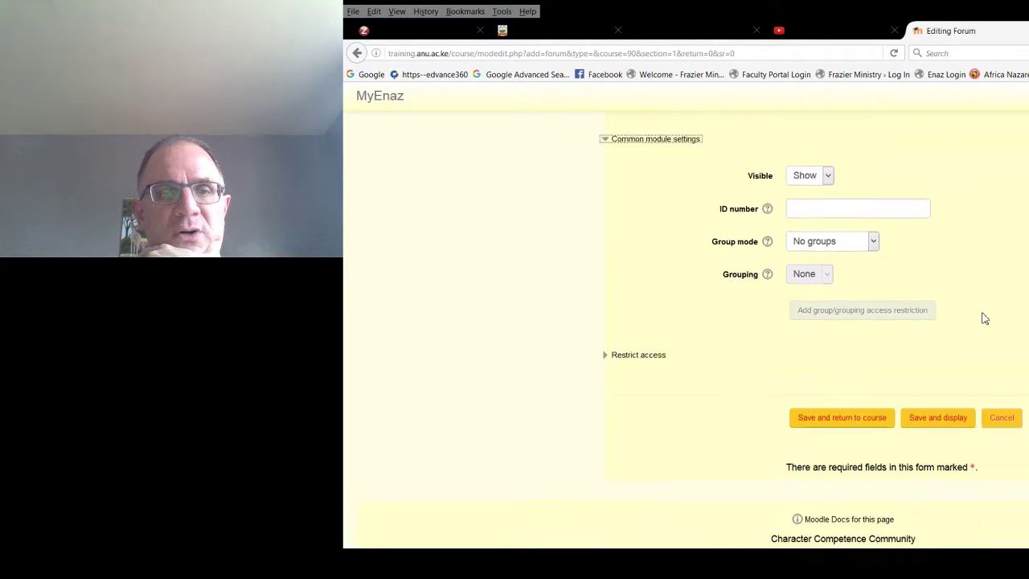
{"action": "left_click", "coordinate": [646, 349]}
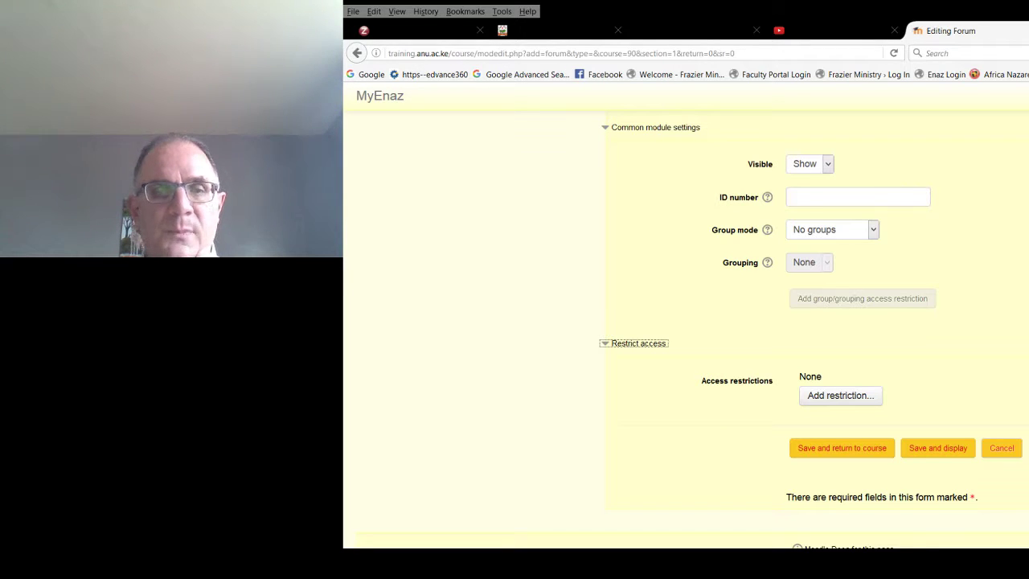
{"action": "left_click", "coordinate": [860, 455]}
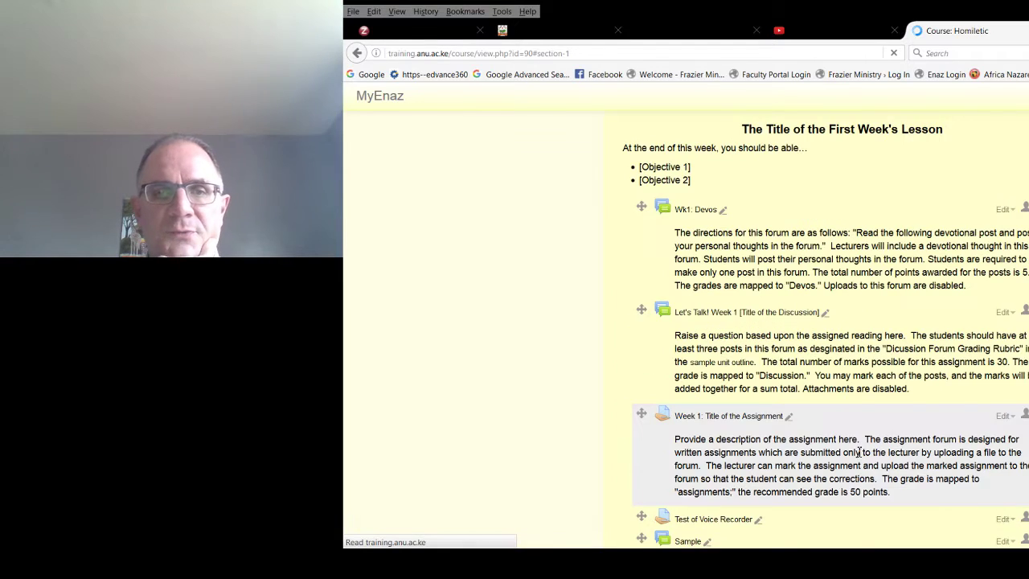
Open the Sample forum from the first week's section and display its replies flat, with oldest first.
{"action": "scroll", "coordinate": [912, 422], "scroll_direction": "down", "scroll_amount": 3}
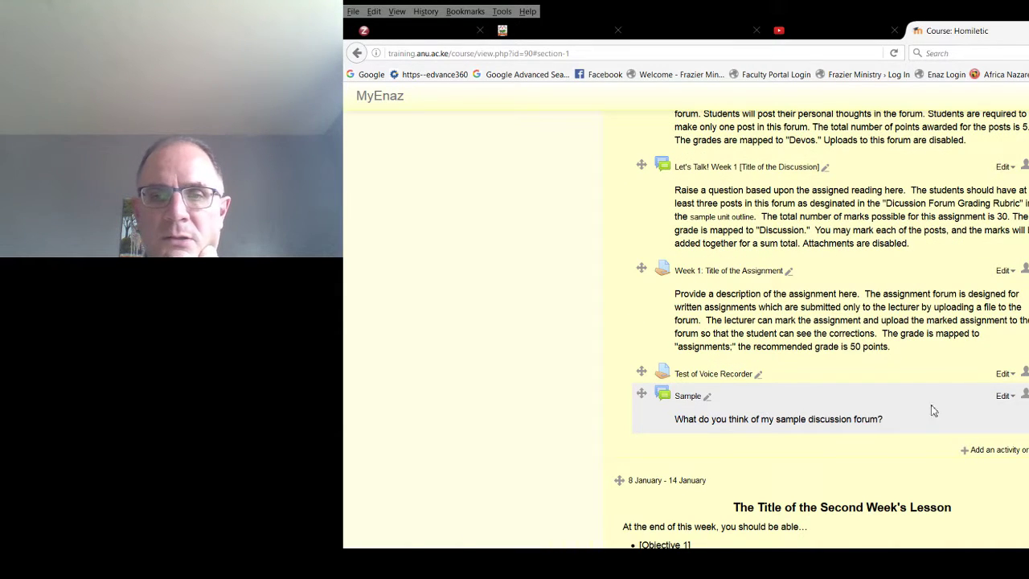
{"action": "left_click", "coordinate": [687, 402]}
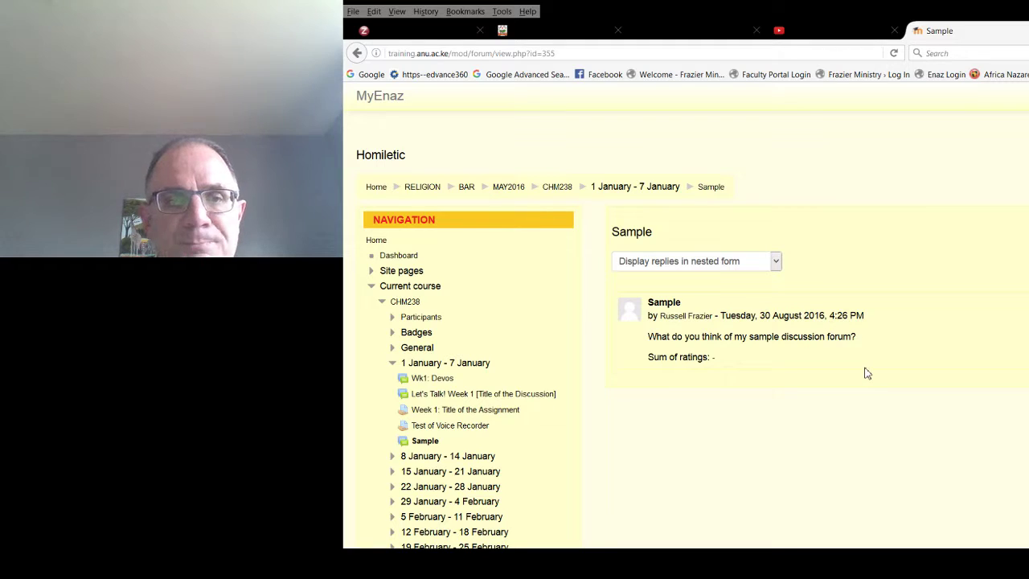
{"action": "left_click", "coordinate": [776, 263]}
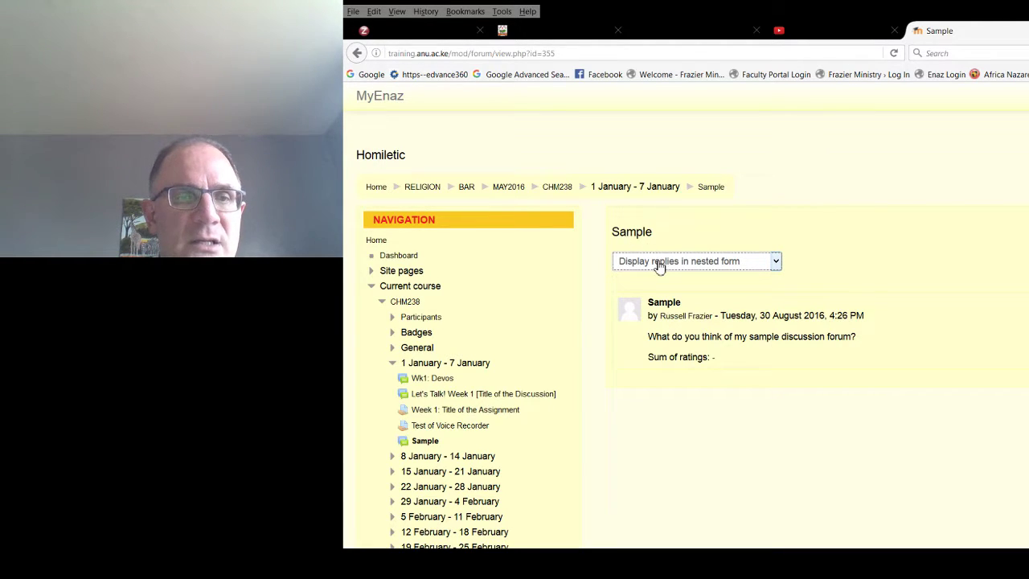
{"action": "left_click", "coordinate": [777, 267]}
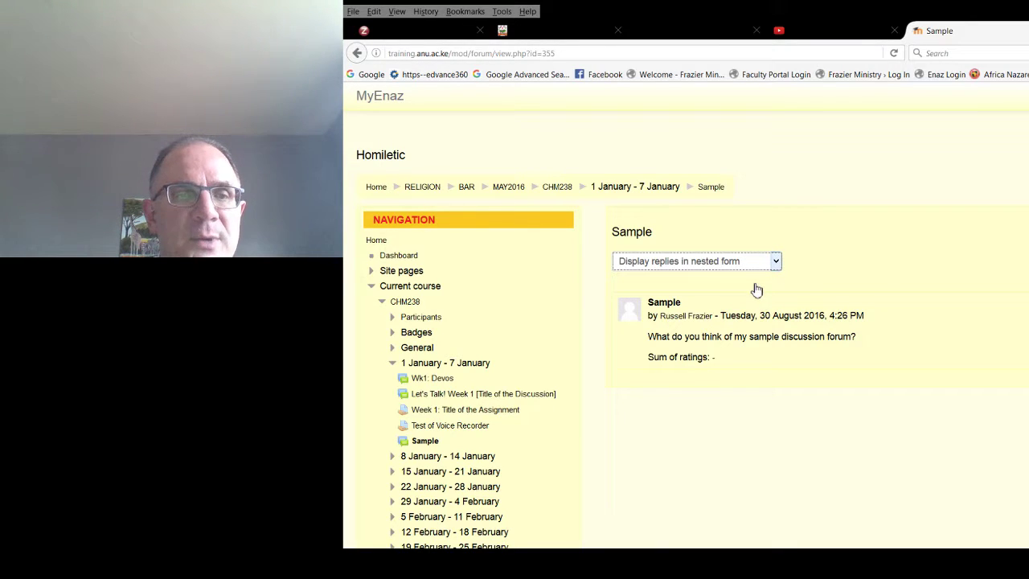
{"action": "left_click", "coordinate": [755, 280]}
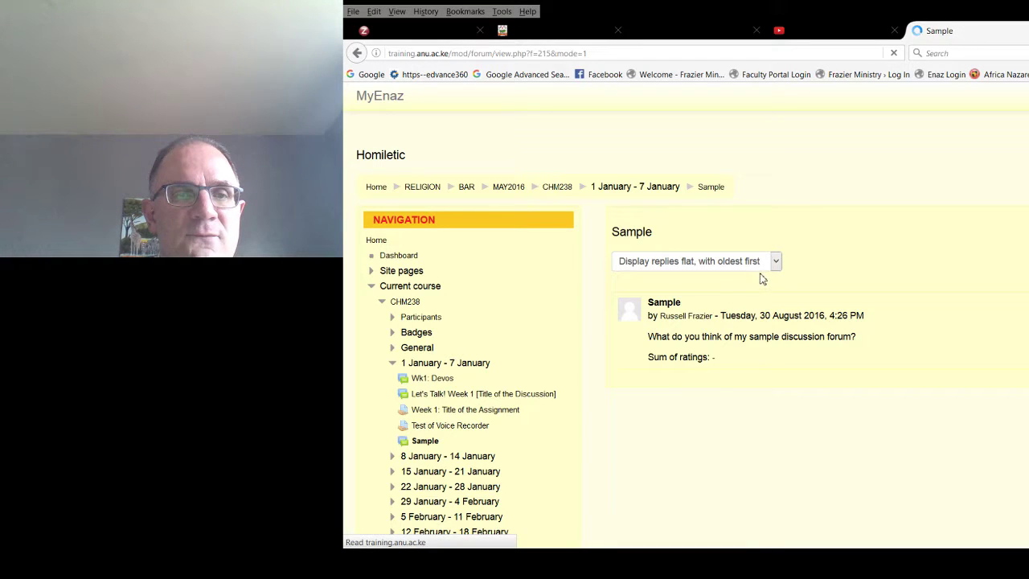
Try displaying replies flat with newest first, threaded and nested, ending with flat, oldest first.
{"action": "left_click", "coordinate": [774, 266]}
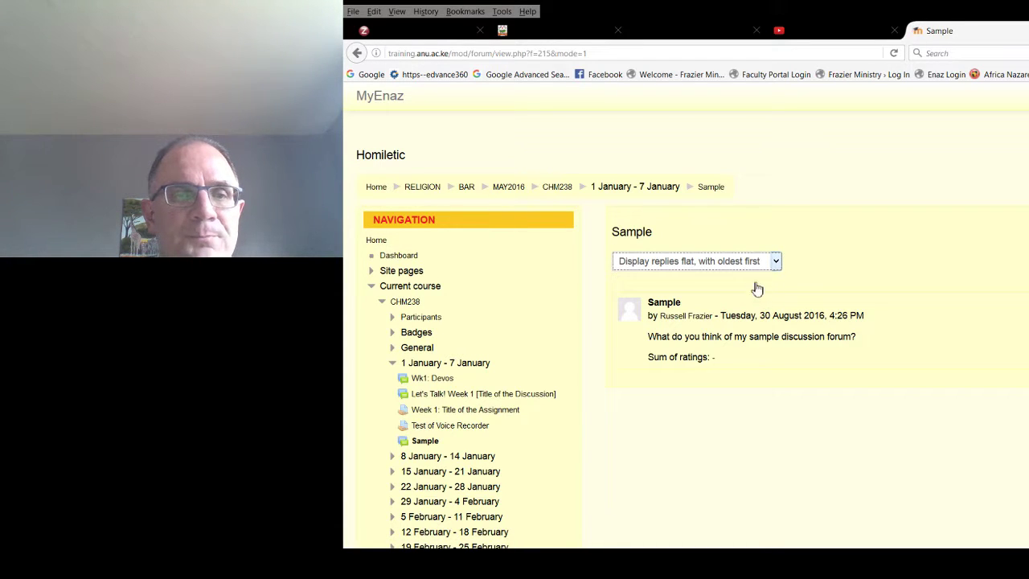
{"action": "left_click", "coordinate": [754, 293]}
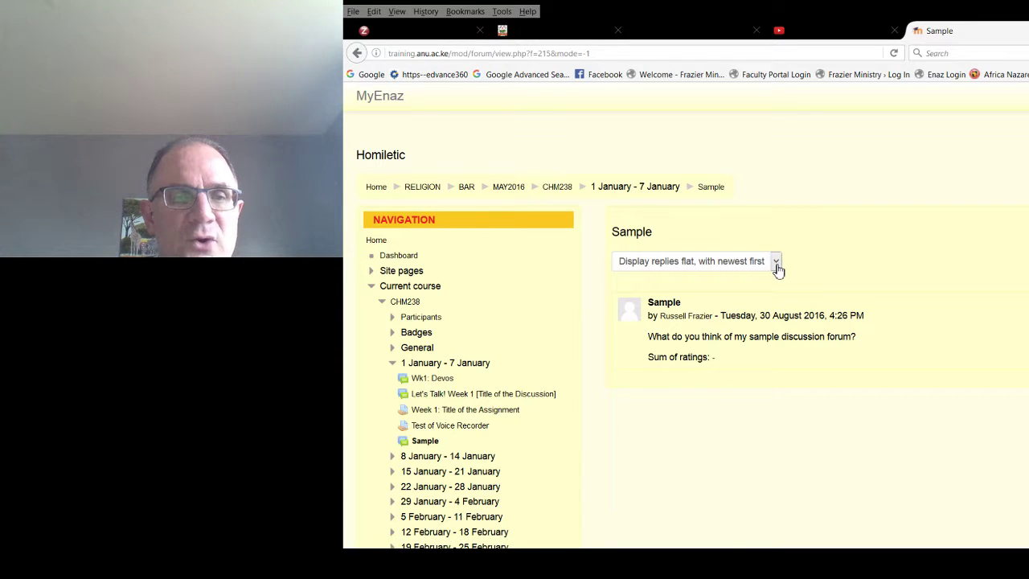
{"action": "left_click", "coordinate": [774, 266]}
{"action": "left_click", "coordinate": [744, 299]}
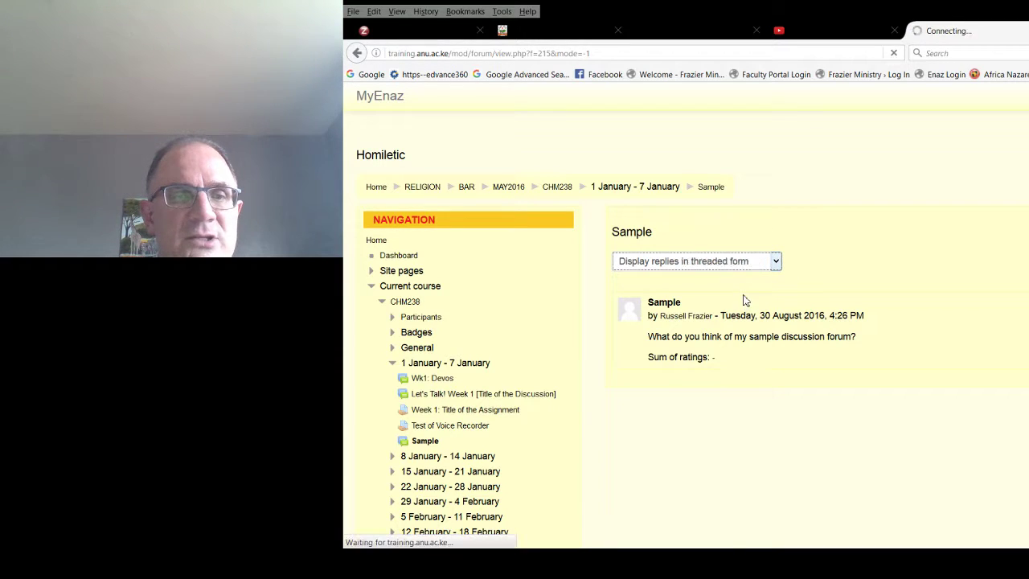
{"action": "left_click", "coordinate": [778, 267]}
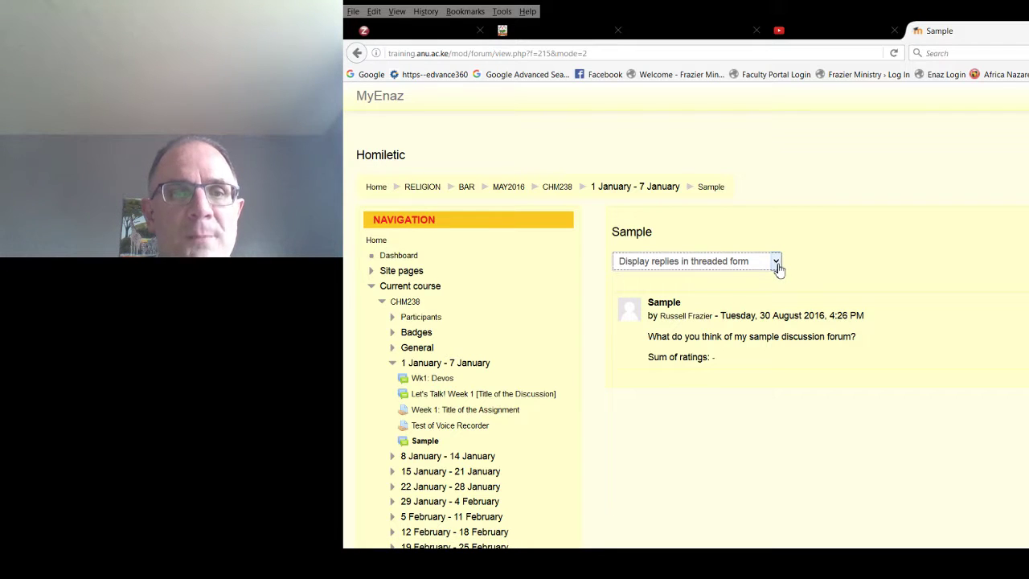
{"action": "left_click", "coordinate": [740, 311]}
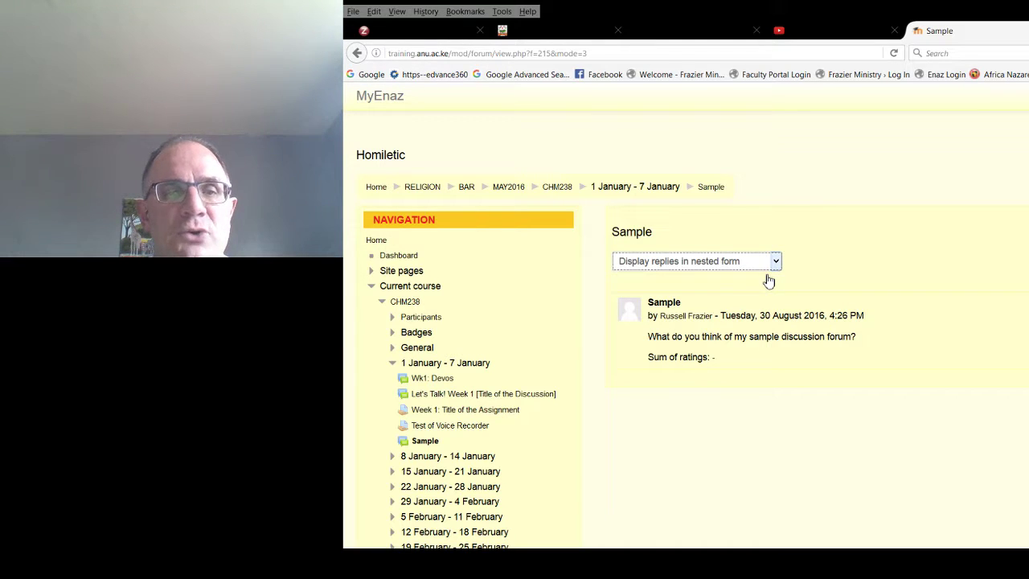
{"action": "left_click", "coordinate": [769, 278]}
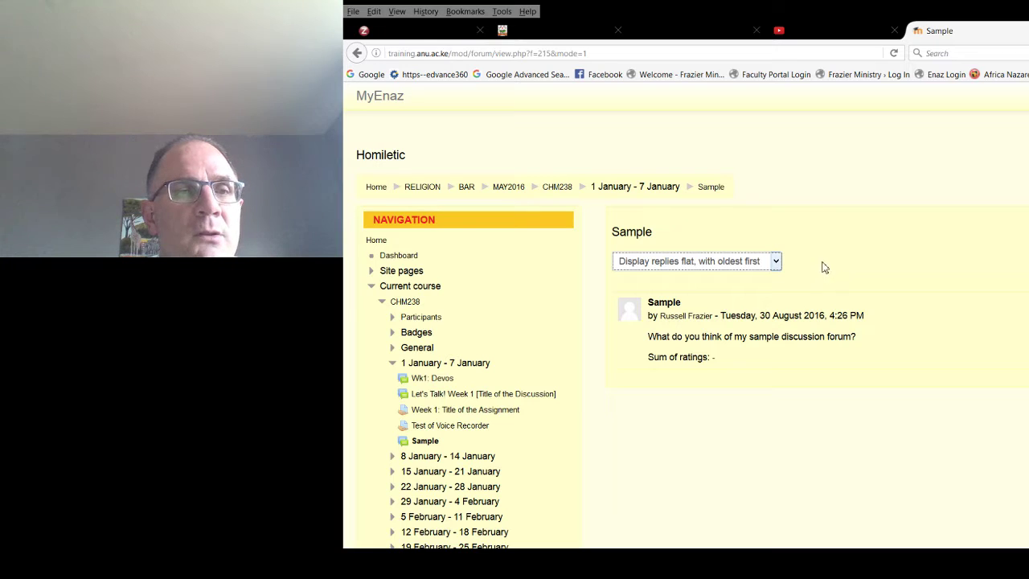
Return to the CHM238 course page and view the activities in the first week's section.
{"action": "left_click", "coordinate": [558, 188]}
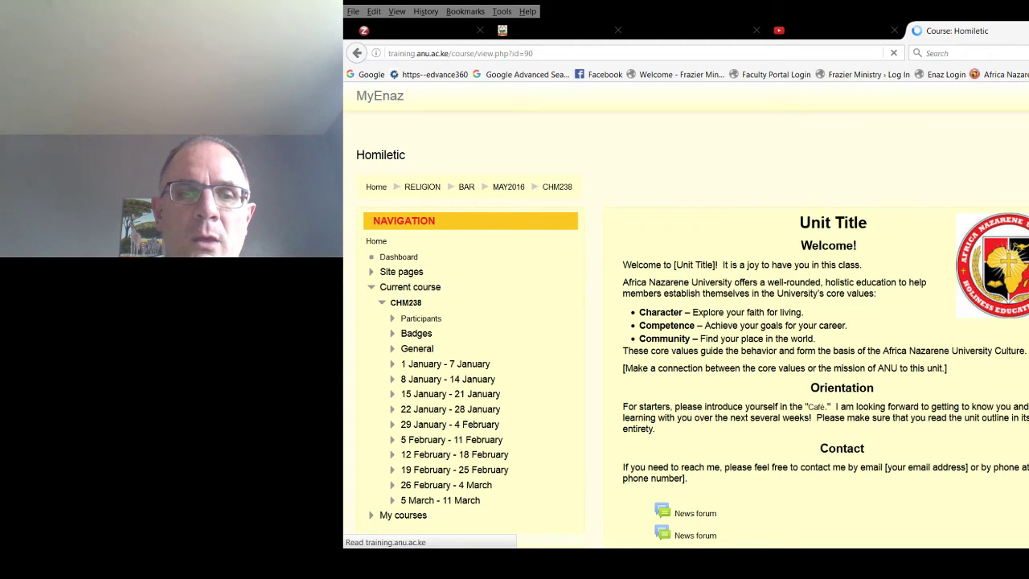
{"action": "scroll", "coordinate": [811, 378], "scroll_direction": "down", "scroll_amount": 1}
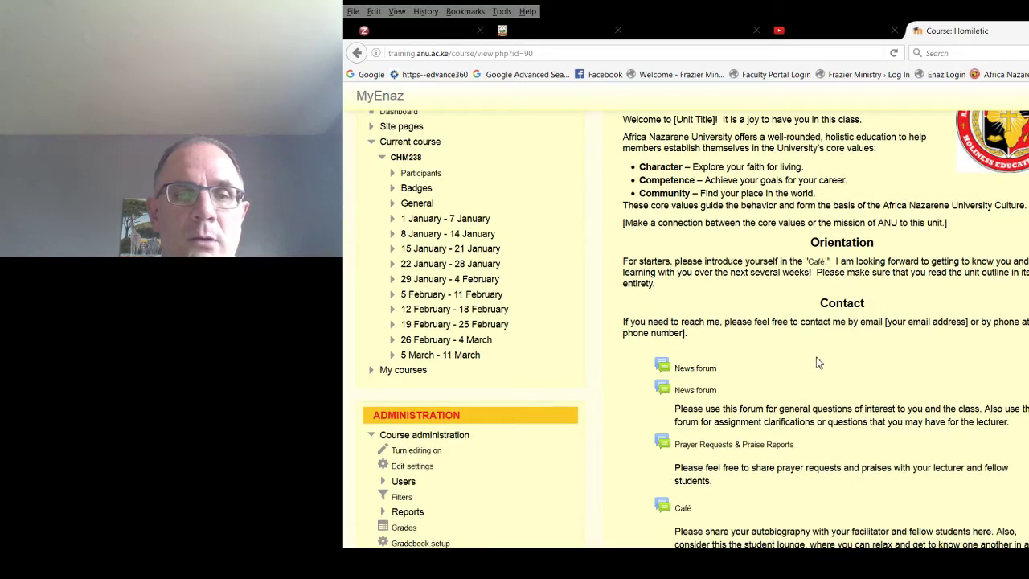
{"action": "scroll", "coordinate": [818, 375], "scroll_direction": "down", "scroll_amount": 2}
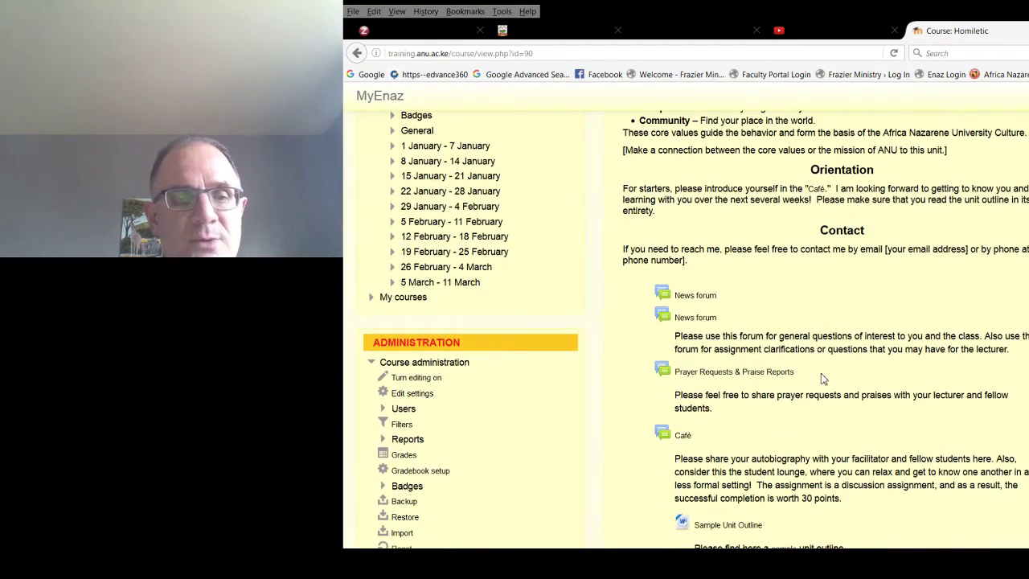
{"action": "scroll", "coordinate": [823, 385], "scroll_direction": "down", "scroll_amount": 4}
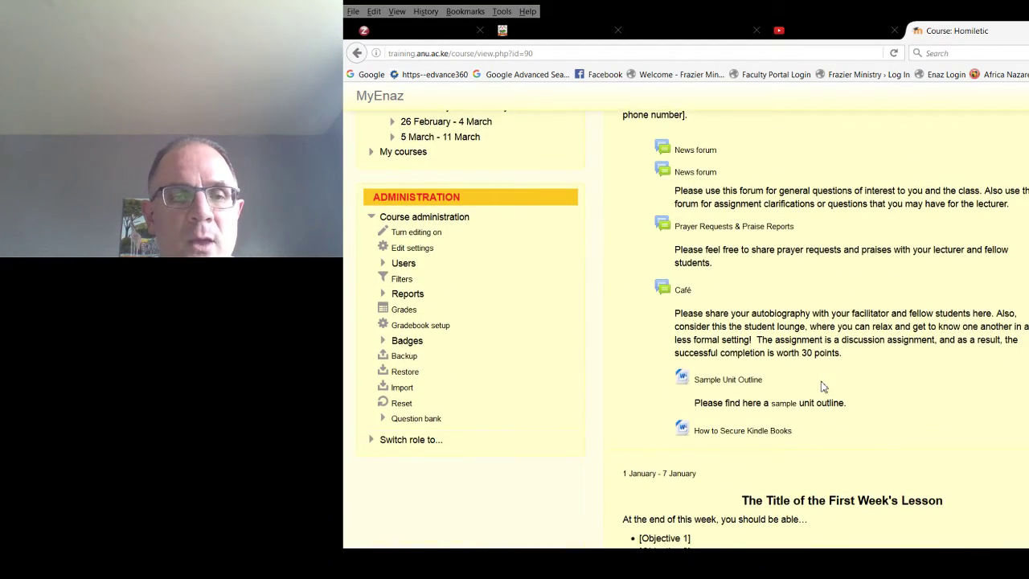
{"action": "scroll", "coordinate": [824, 388], "scroll_direction": "down", "scroll_amount": 8}
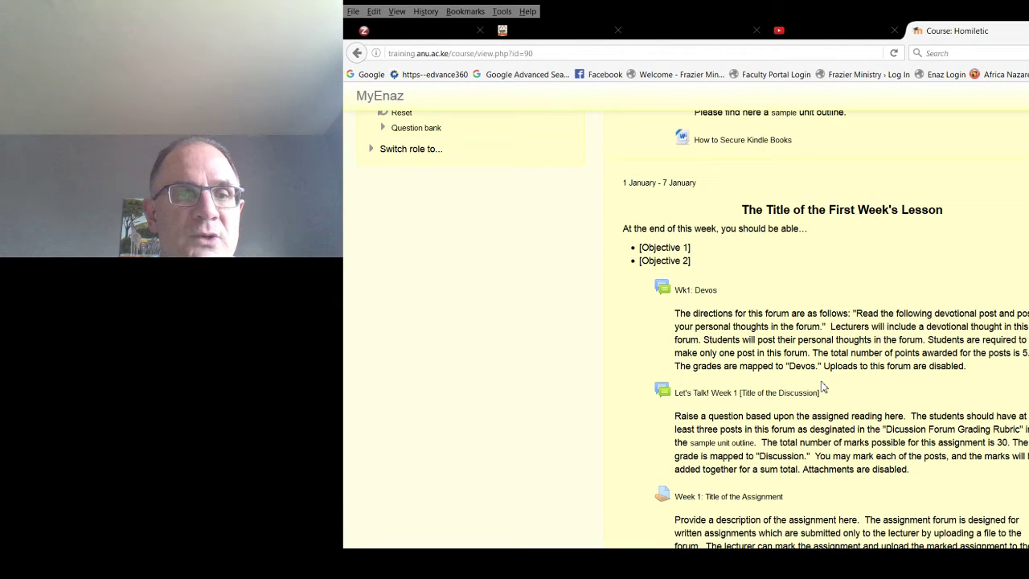